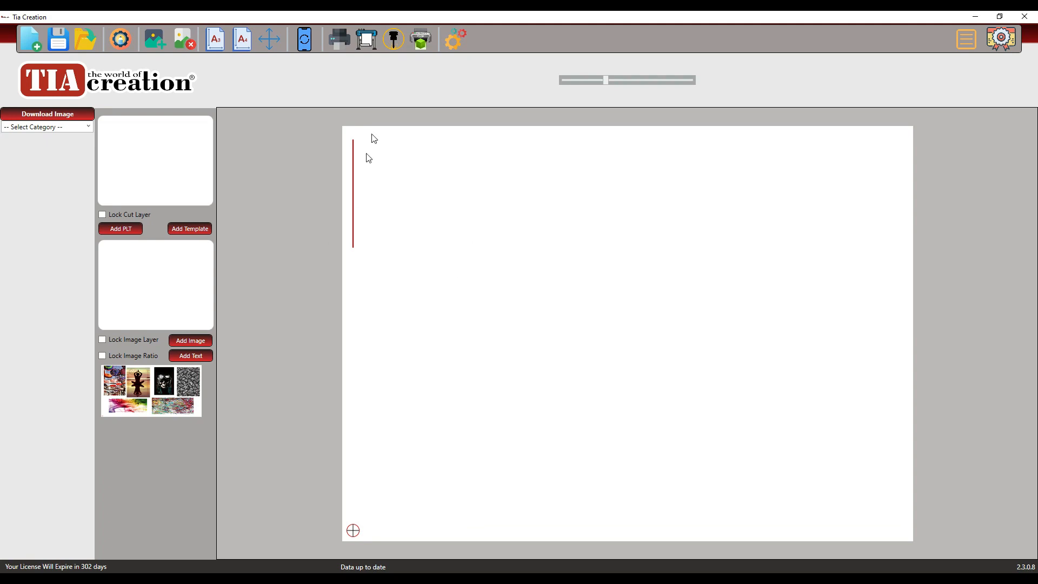
- Add one copy of the APPLE IPHONE 11 - B1 phone template and move it near the canvas's left edge
click(190, 228)
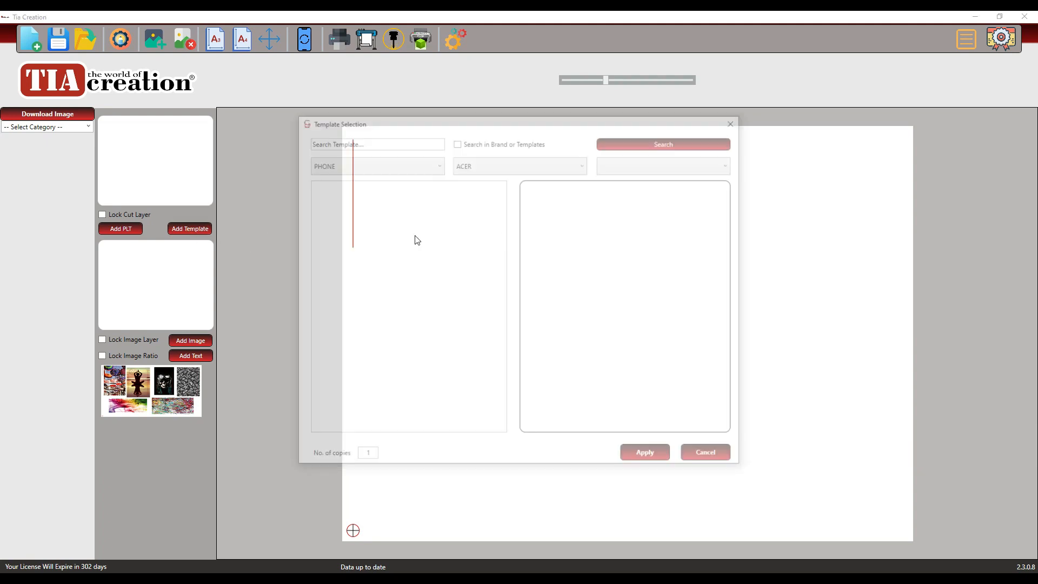
click(518, 164)
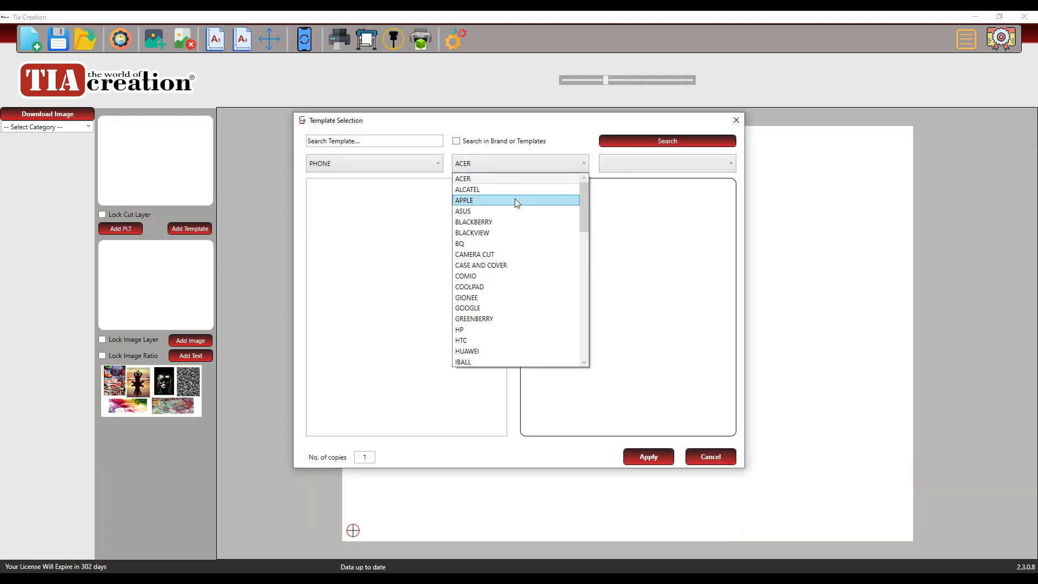
click(514, 201)
click(616, 163)
click(631, 183)
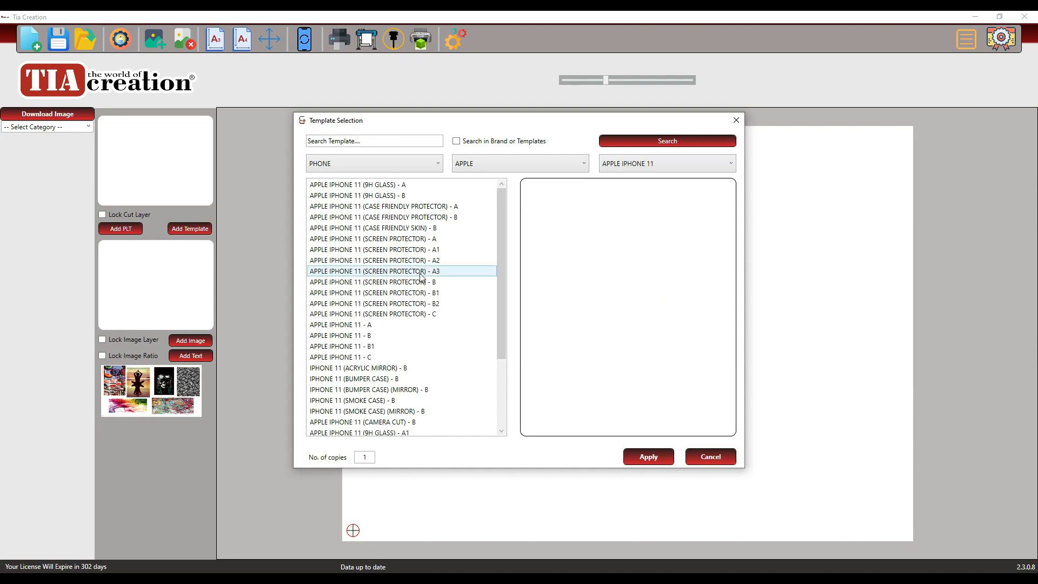
click(407, 271)
click(377, 347)
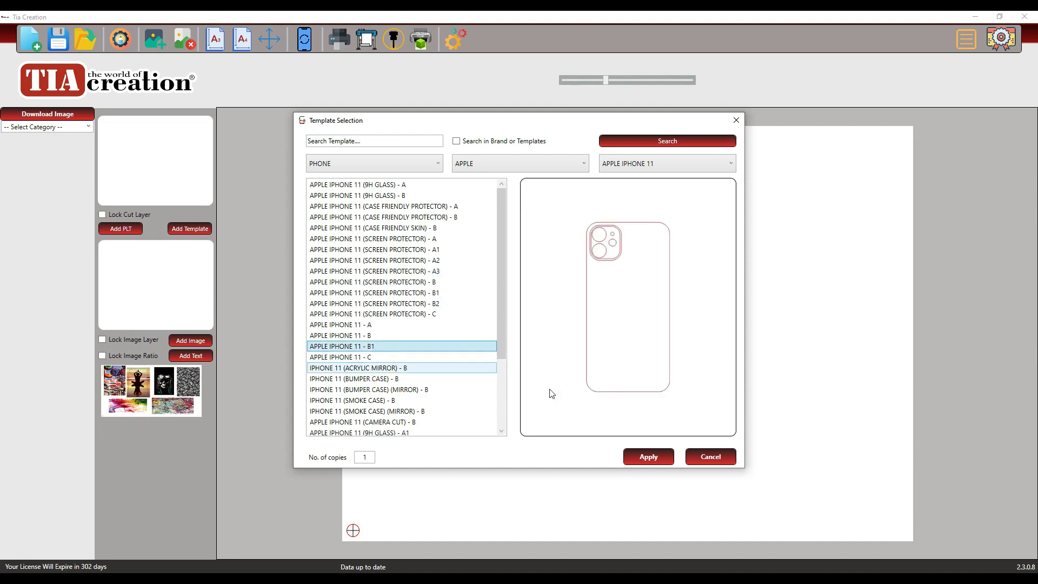
click(648, 457)
drag(575, 375, 422, 371)
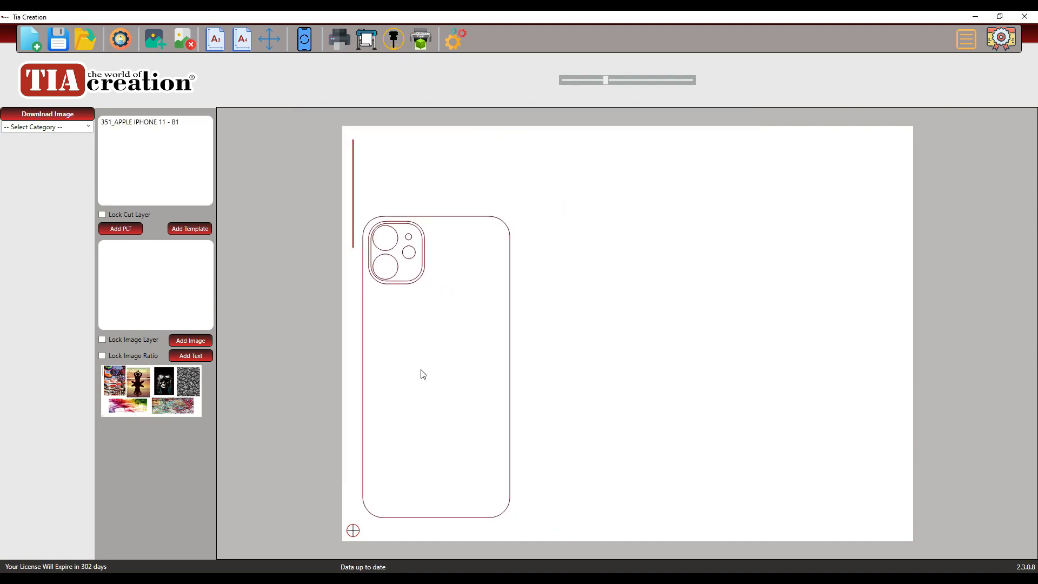
- Open the cut settings and try the USB and Wi-Fi connection types, leaving Wi-Fi selected
click(366, 43)
click(504, 291)
click(552, 290)
click(502, 290)
click(554, 290)
click(501, 292)
click(556, 291)
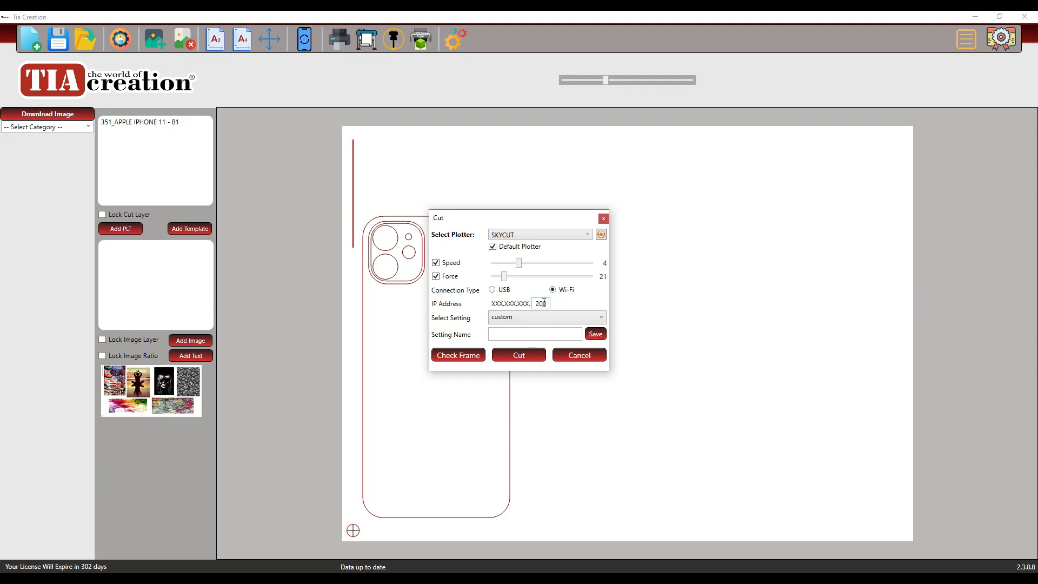
drag(547, 303, 535, 304)
click(551, 290)
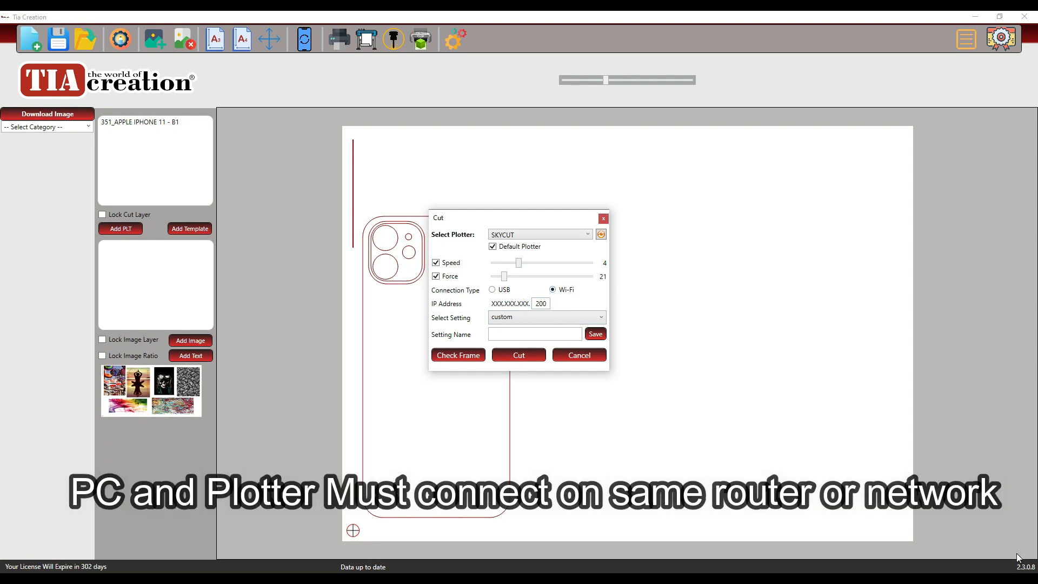
- Inspect the plotter's IP address field for the Wi-Fi connection, and close the cut settings without cutting
click(543, 333)
click(506, 293)
click(569, 292)
double_click(538, 304)
click(536, 304)
double_click(534, 303)
click(542, 303)
drag(539, 303, 544, 304)
click(573, 360)
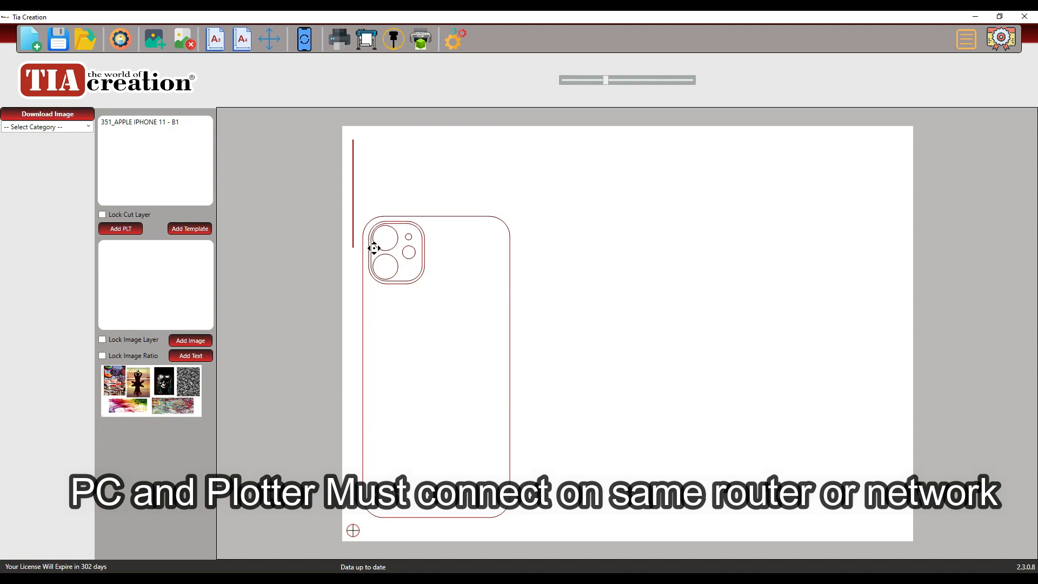
- Reopen the cut settings, choose the custom setting, and turn off Force and Speed
click(372, 46)
click(545, 318)
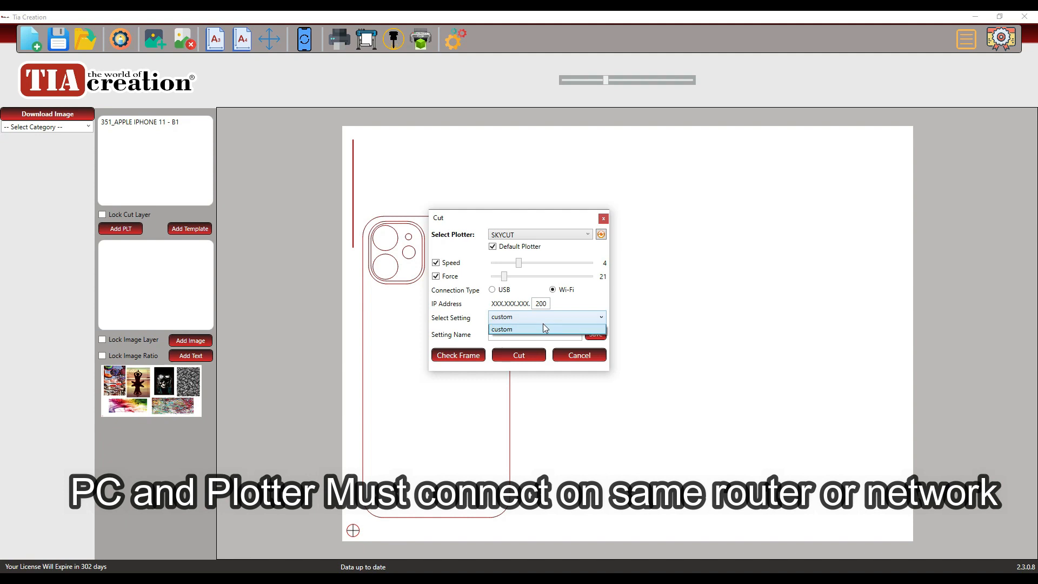
click(511, 329)
click(508, 317)
click(512, 331)
click(450, 277)
click(451, 262)
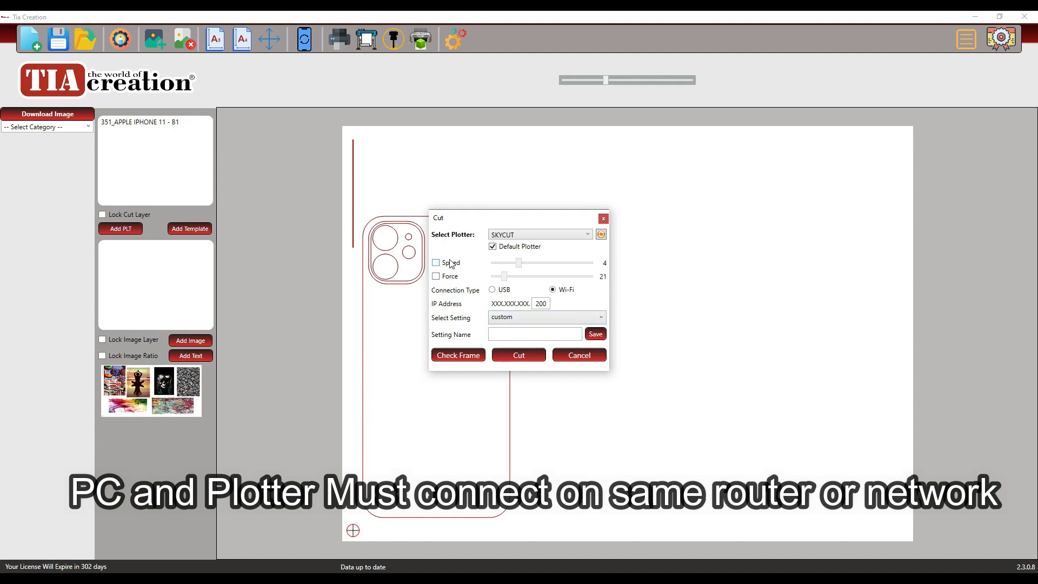
- Review the list of saved cut settings, keeping custom selected
click(517, 317)
click(516, 331)
click(512, 319)
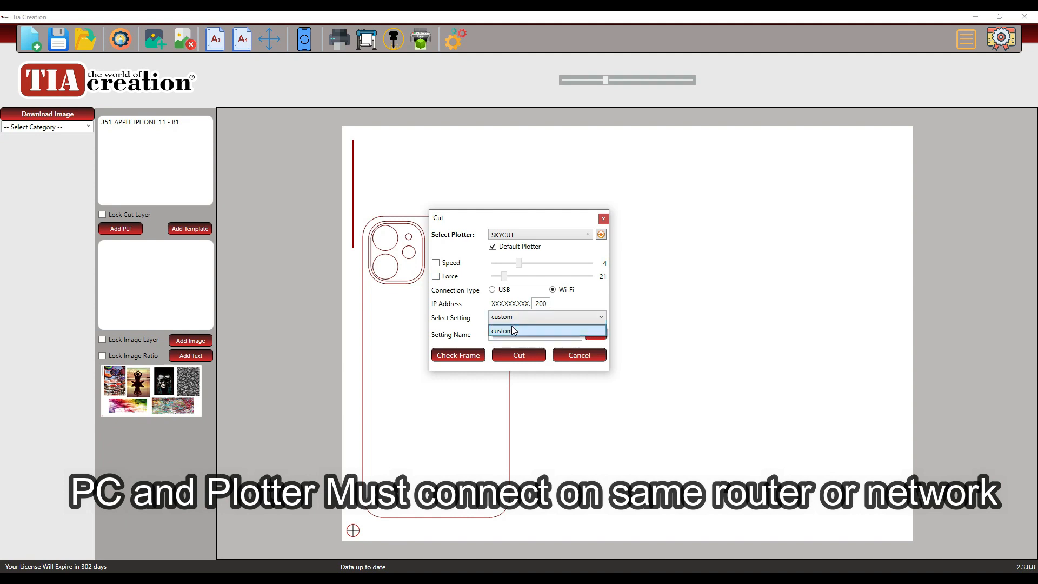
click(515, 331)
click(521, 315)
click(521, 331)
click(526, 318)
click(527, 329)
click(526, 320)
click(492, 328)
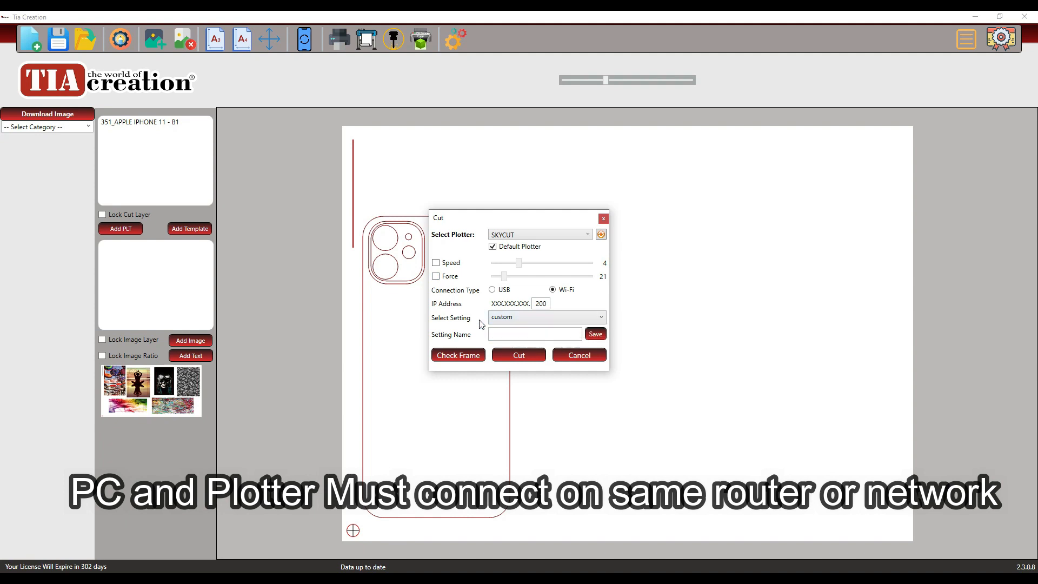
- Turn Force and Speed back on, and cancel the cut
click(447, 276)
click(448, 264)
click(540, 319)
click(539, 319)
click(579, 355)
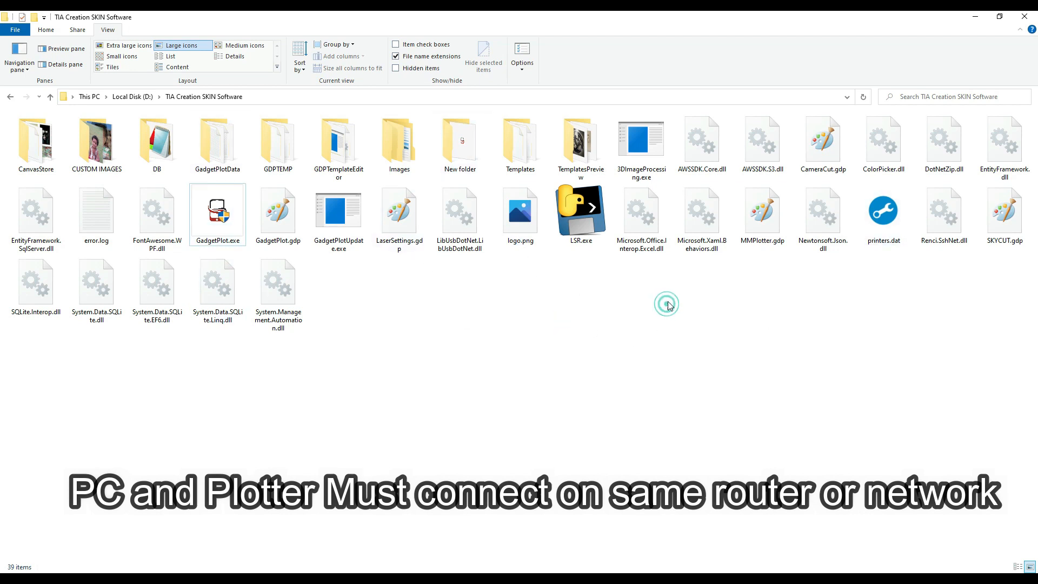
- Locate the SKYCUT.gdp file in the TIA Creation SKIN Software folder, and return to Tia Creation
click(1012, 220)
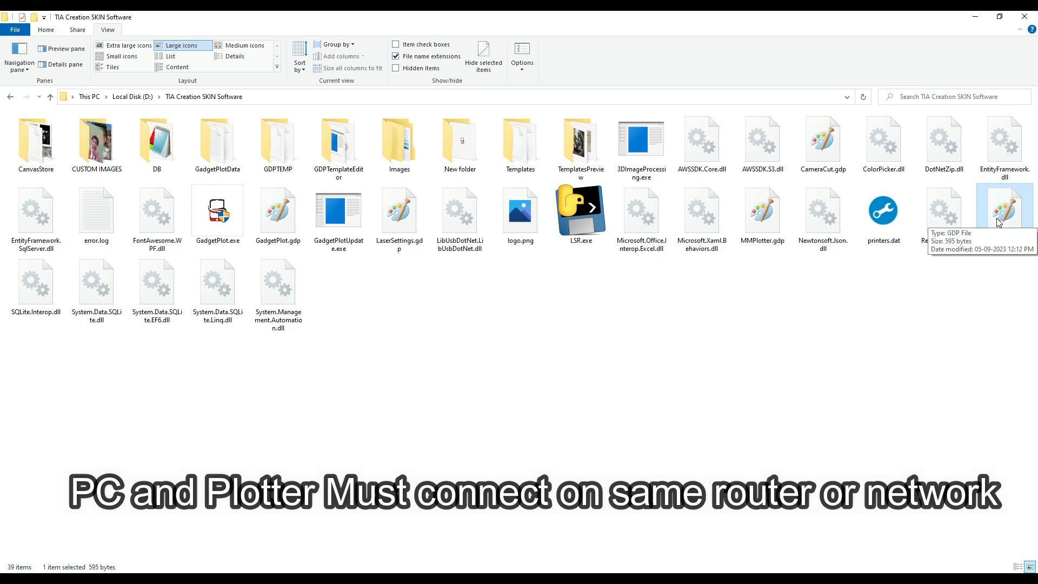
click(914, 316)
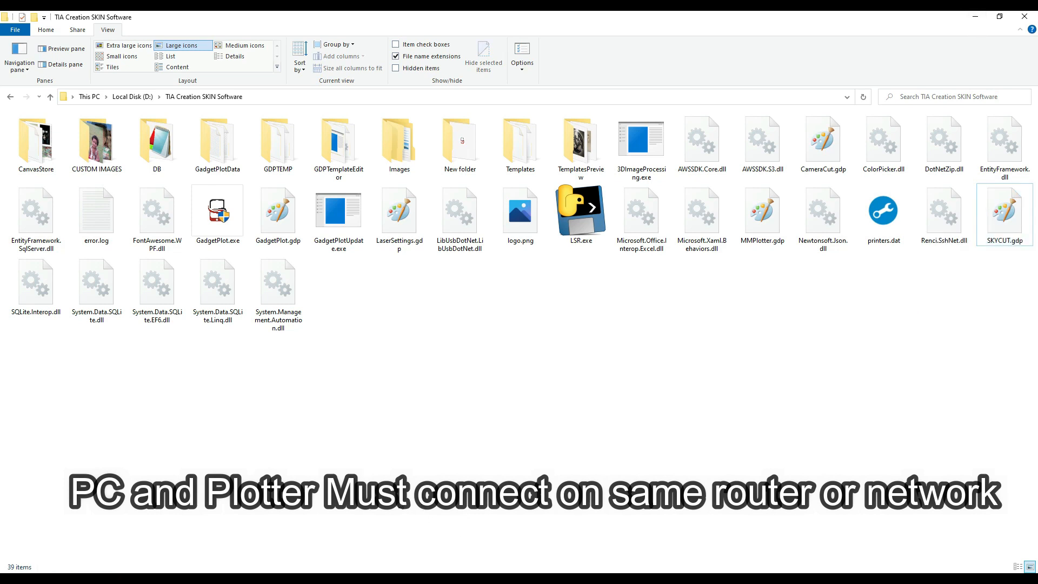
mouse_move(798, 578)
click(797, 541)
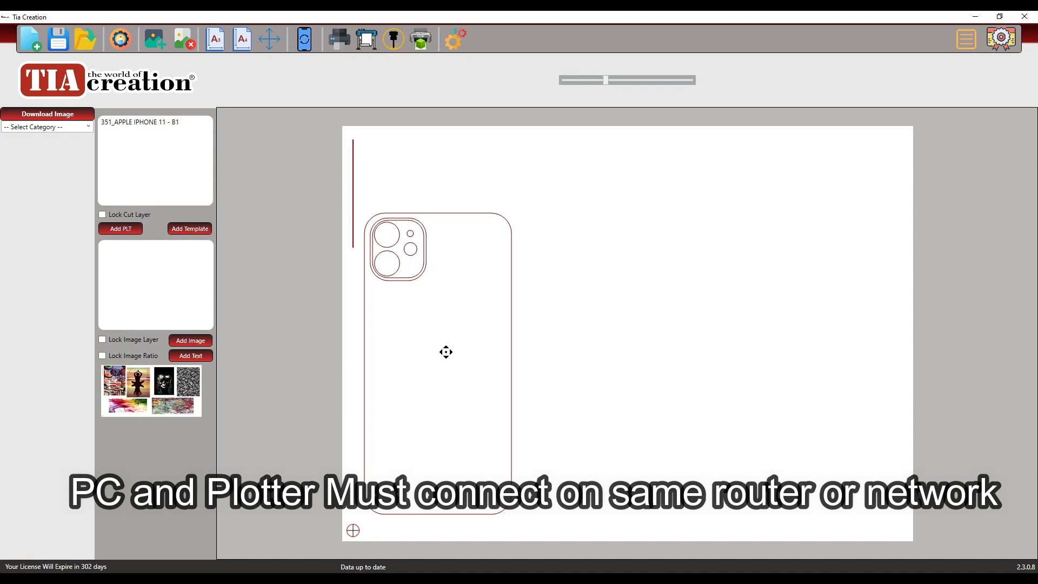
- Shift the iPhone 11 - B1 template around the canvas, and delete it
drag(423, 367, 443, 358)
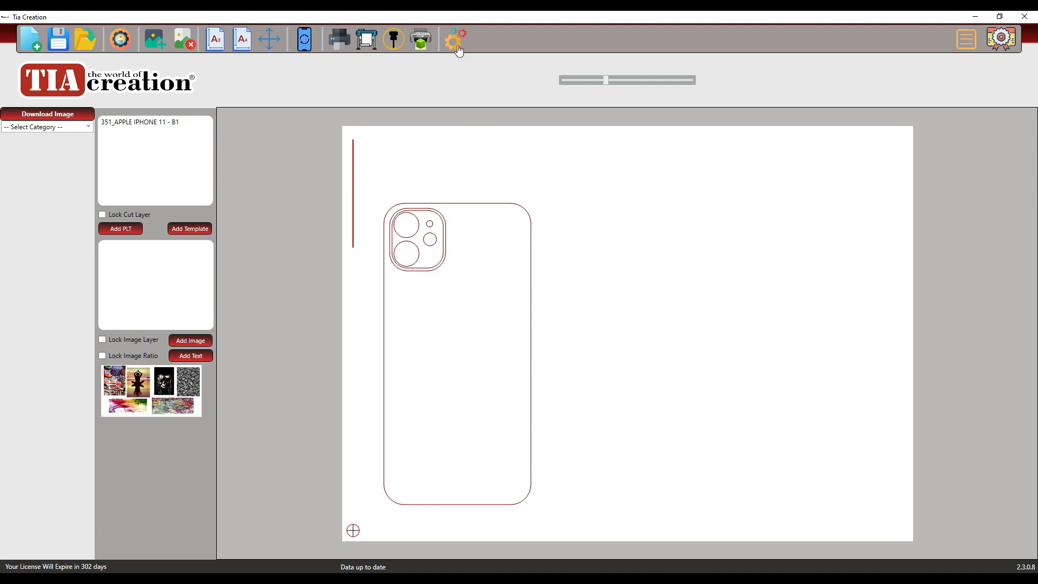
drag(474, 337, 456, 351)
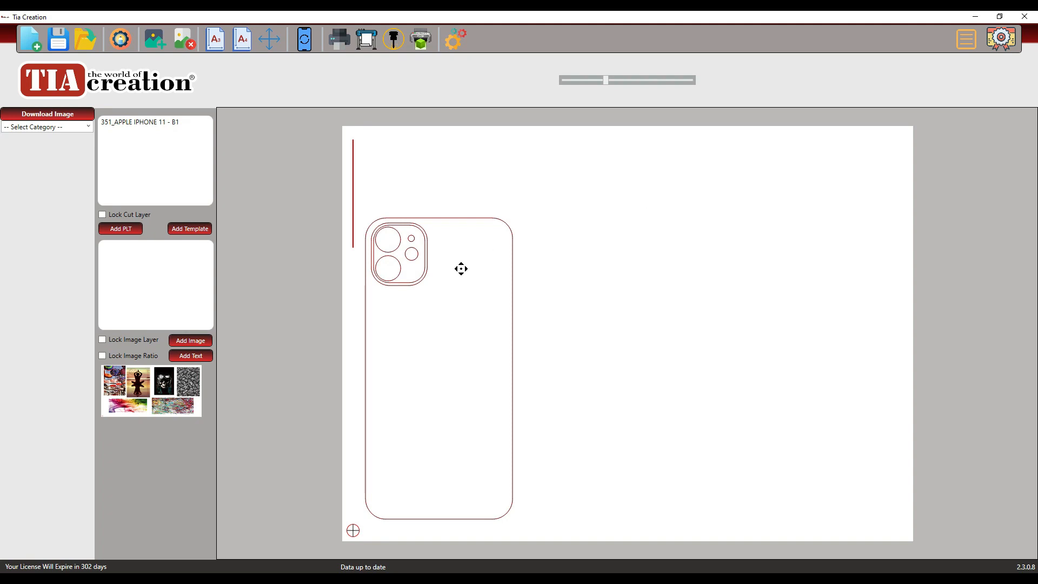
drag(435, 371, 472, 342)
right_click(474, 293)
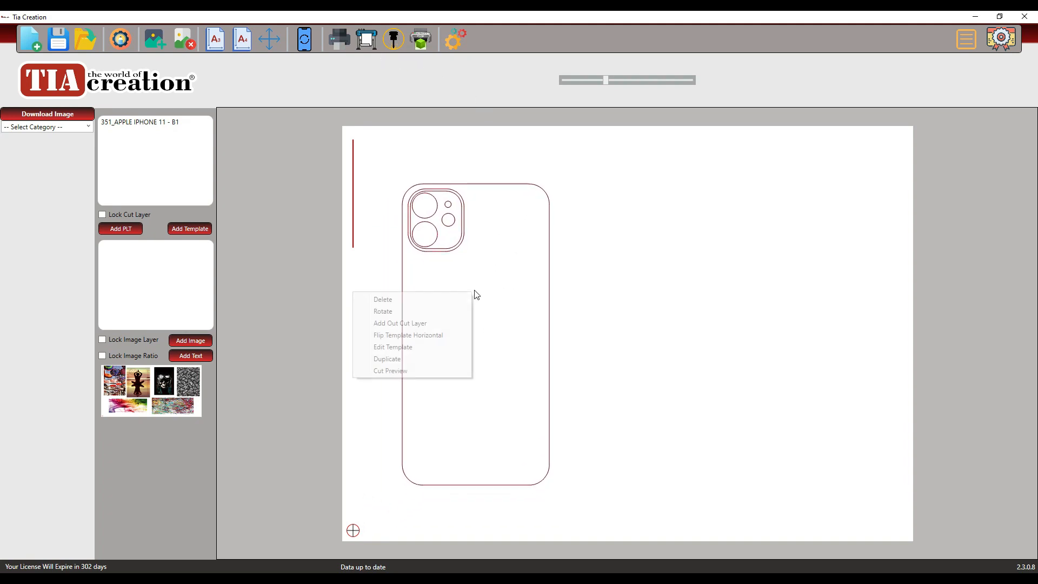
click(439, 299)
- Resize the canvas in millimetres to a narrow portrait format
click(273, 39)
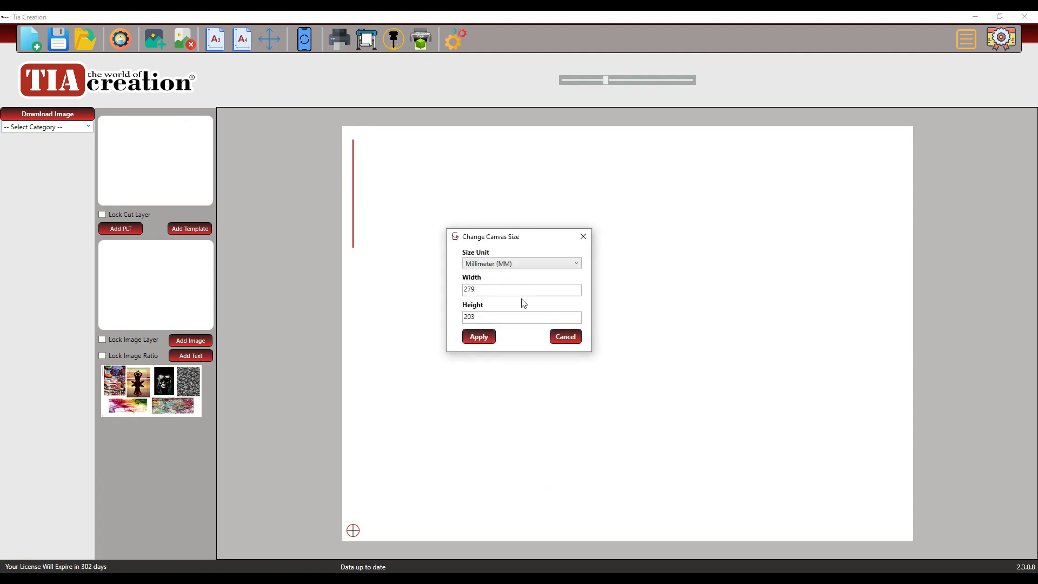
text(110)
key(Tab)
click(477, 336)
- Add one copy of the APPLE IPHONE 11 - B full-wrap template to the canvas
click(189, 229)
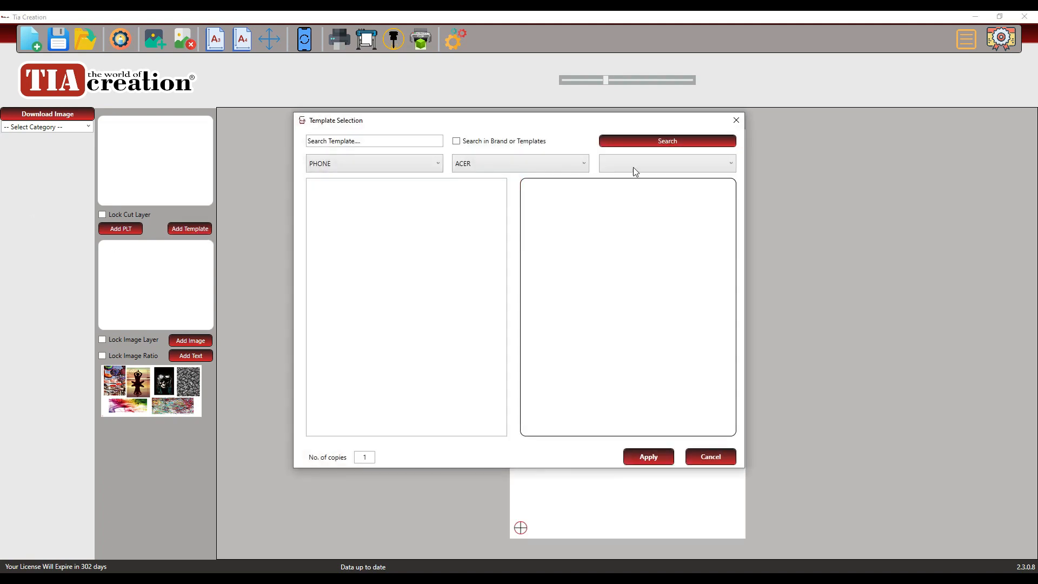
click(635, 164)
click(559, 162)
click(559, 162)
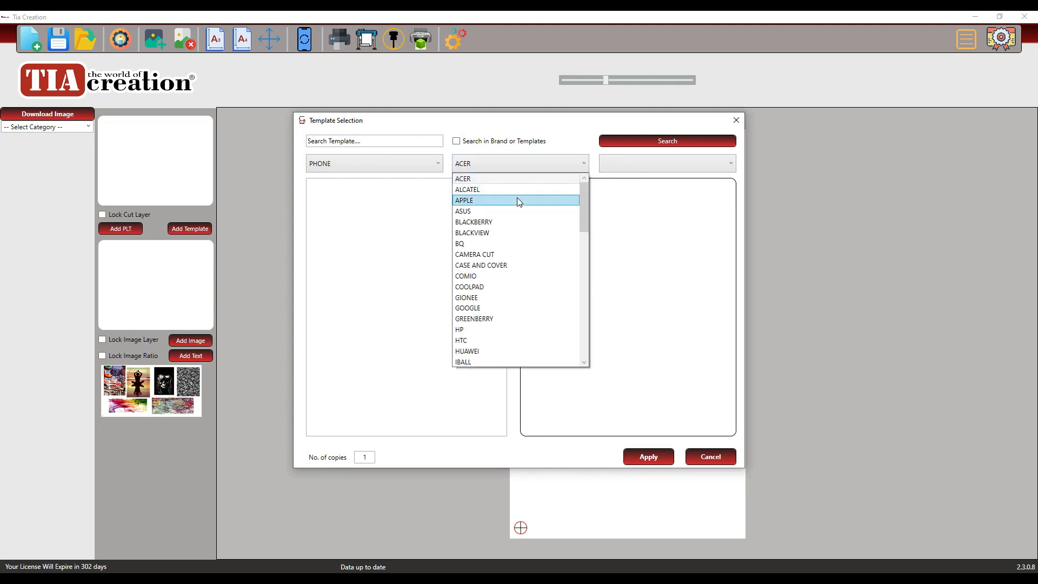
click(520, 192)
click(574, 167)
click(540, 181)
click(638, 167)
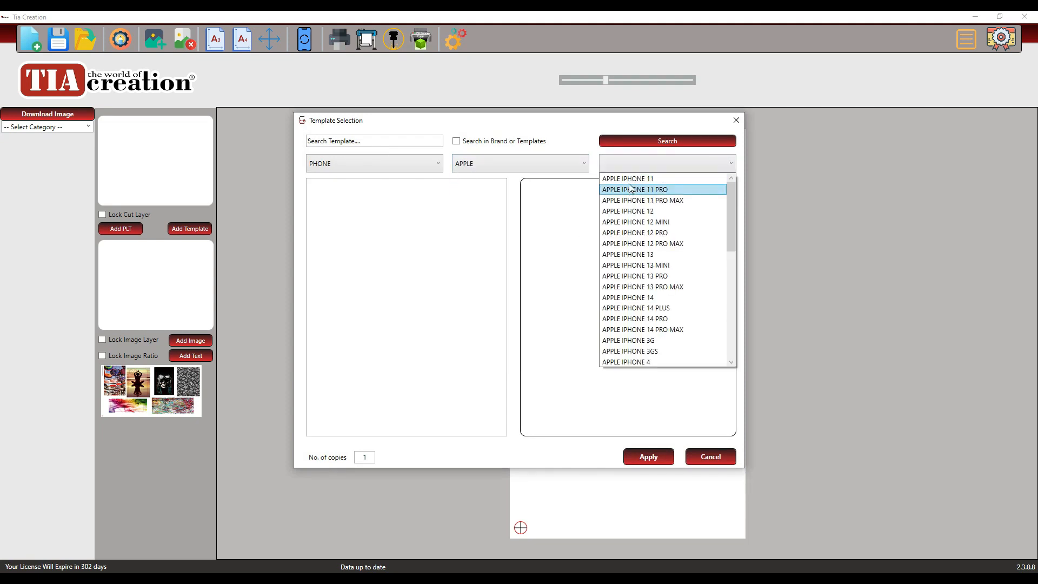
click(628, 179)
click(346, 335)
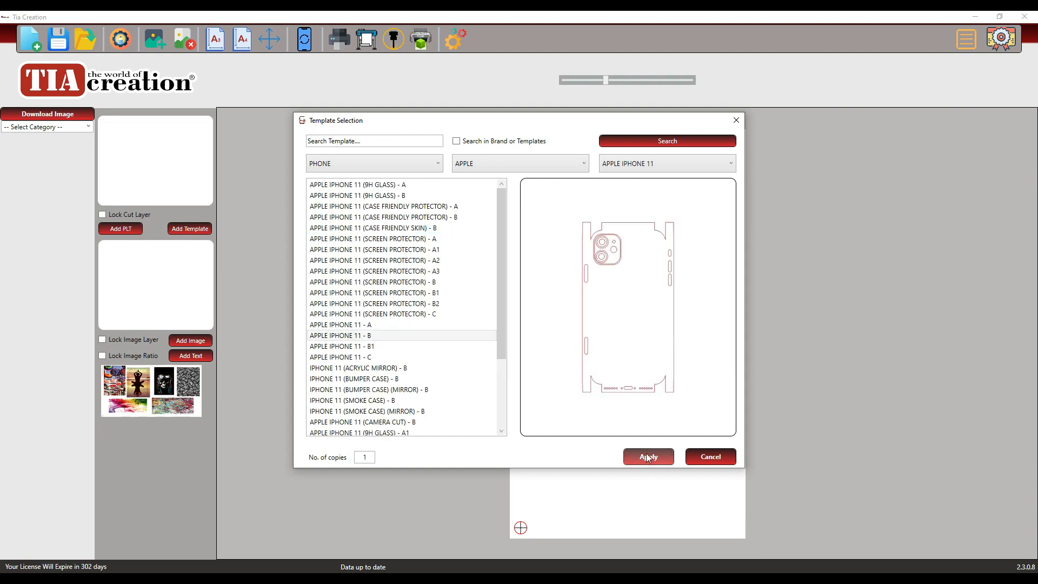
click(648, 456)
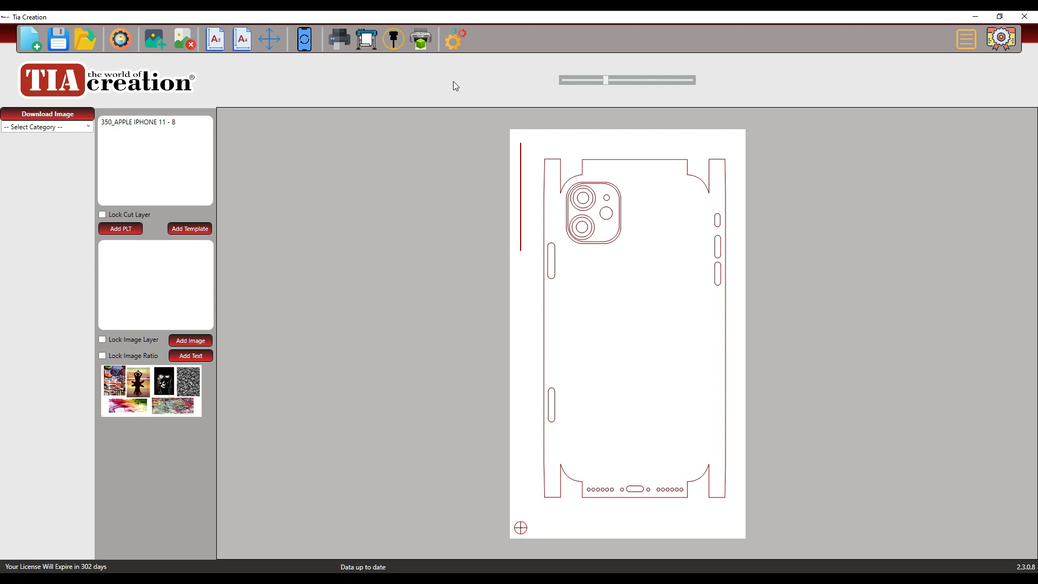
- Set the plotter settings to CAMEO Centre (20mm Top x 10mm Left Matt) and save them
click(455, 41)
click(432, 252)
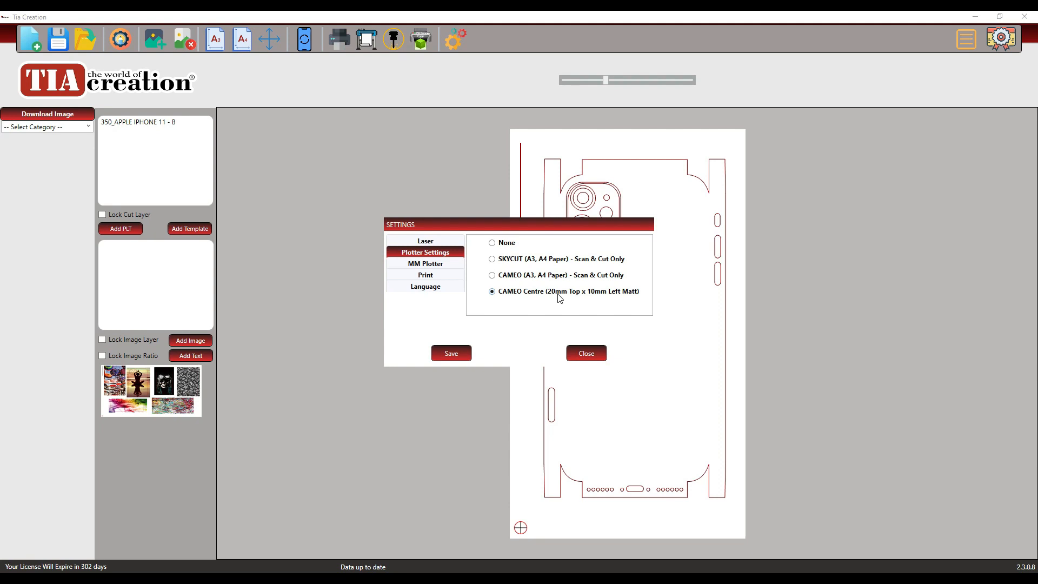
click(445, 354)
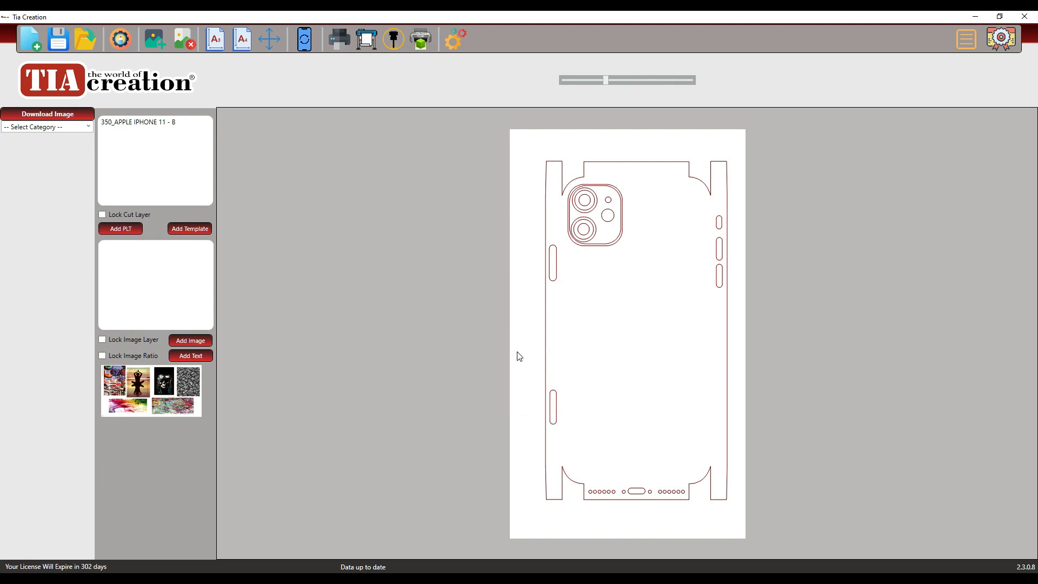
- Switch the canvas to A4 and move the iPhone 11 - B template toward its left side
click(239, 53)
right_click(534, 308)
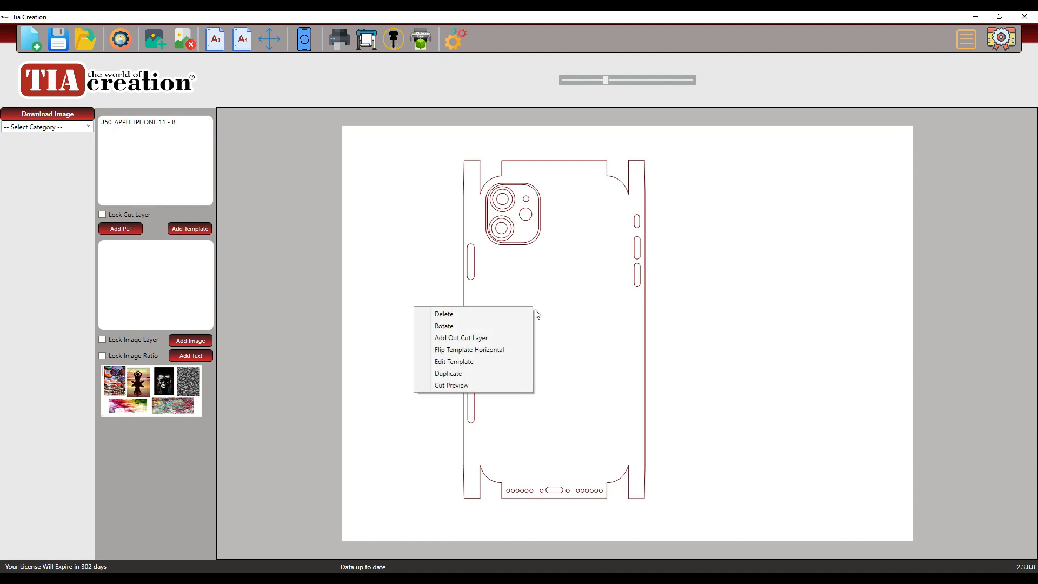
click(431, 278)
drag(526, 299, 490, 309)
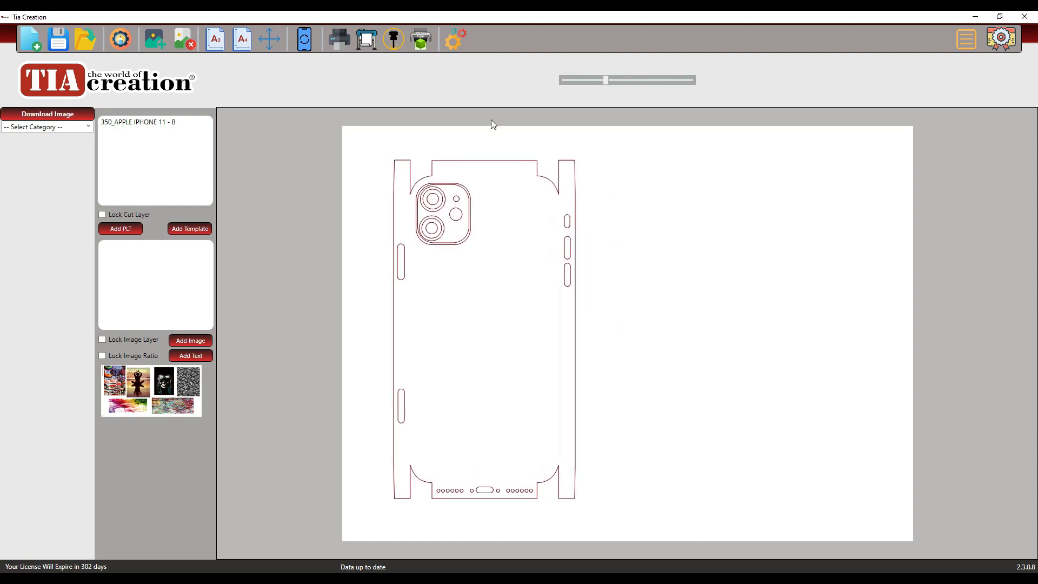
- Insert the yoga silhouette image from the ABSTRACT download category
drag(600, 83, 601, 82)
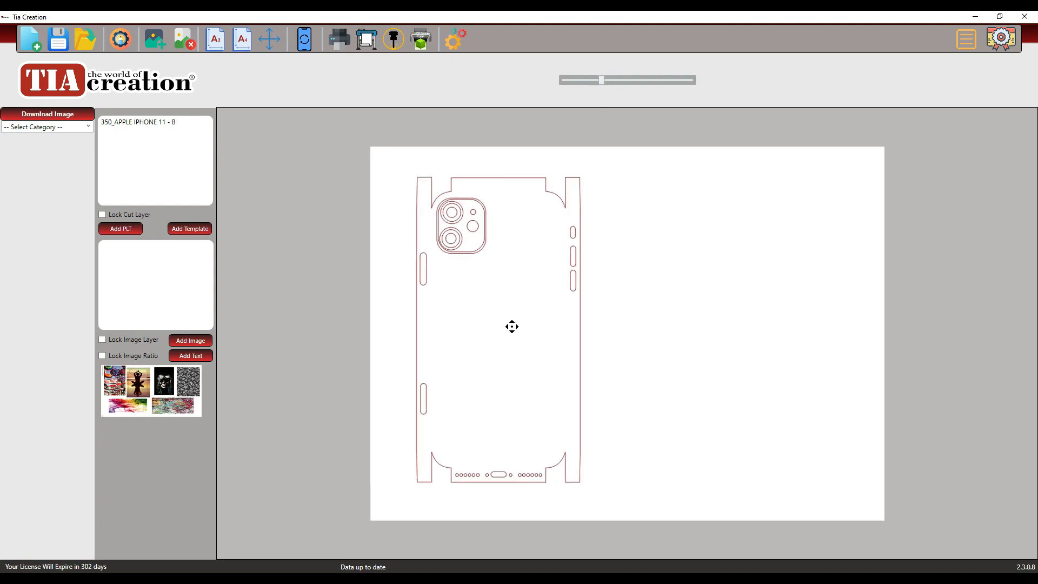
click(88, 125)
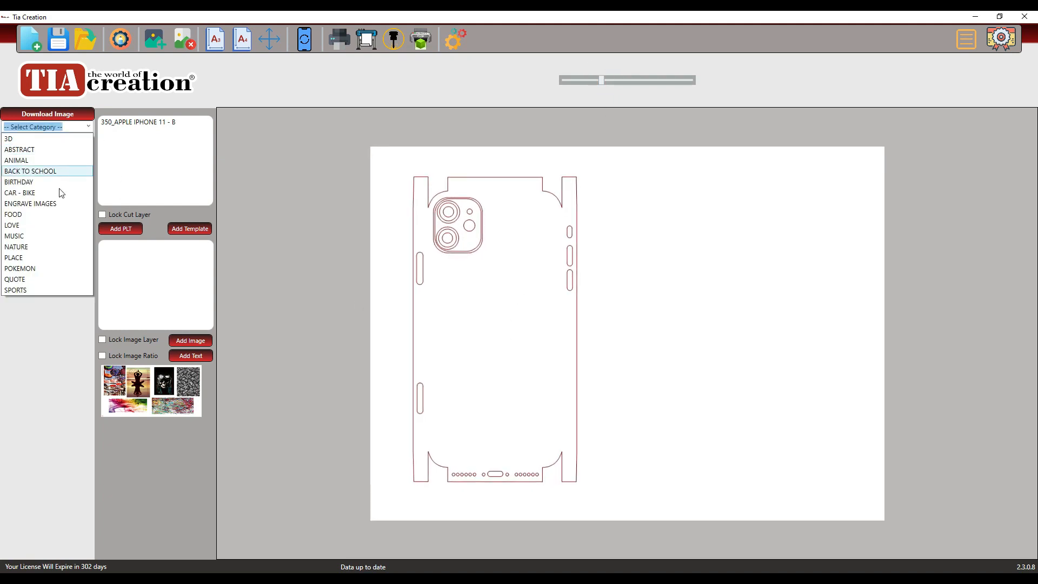
click(59, 150)
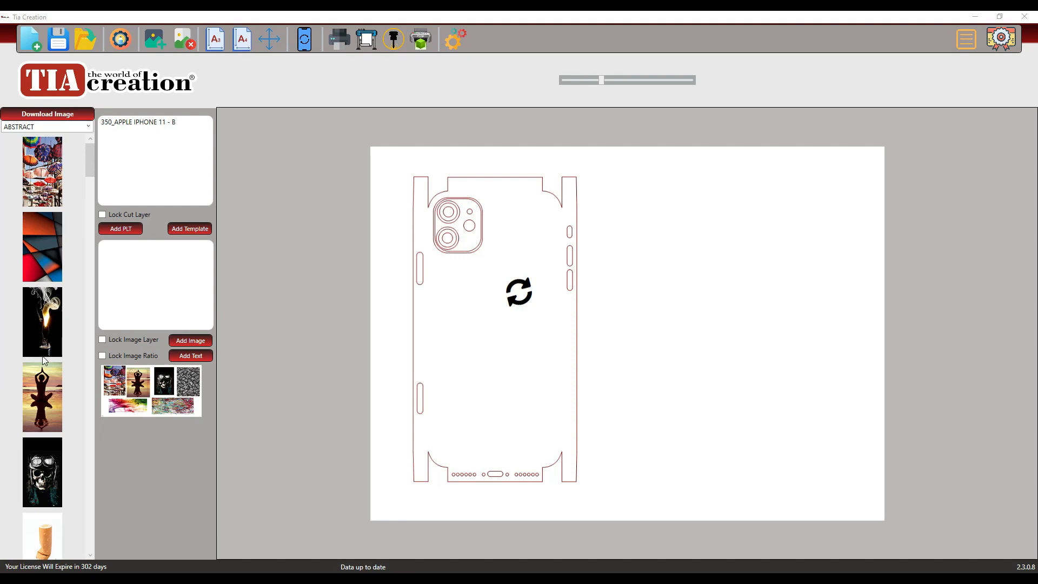
click(41, 388)
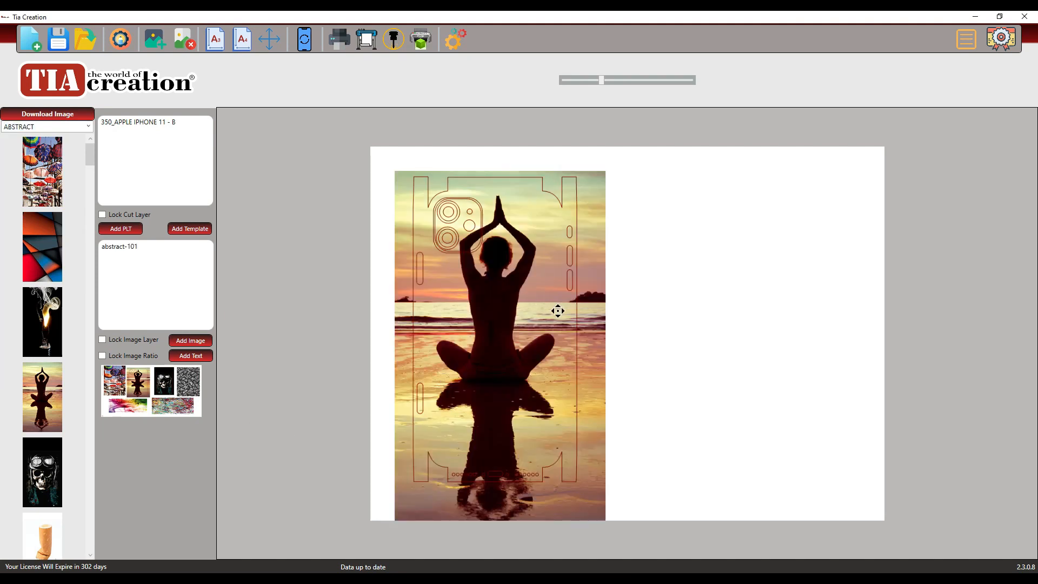
- Scale down and position the abstract-101 image so it just covers the whole iPhone 11 - B template
drag(602, 343, 609, 326)
drag(615, 149, 577, 182)
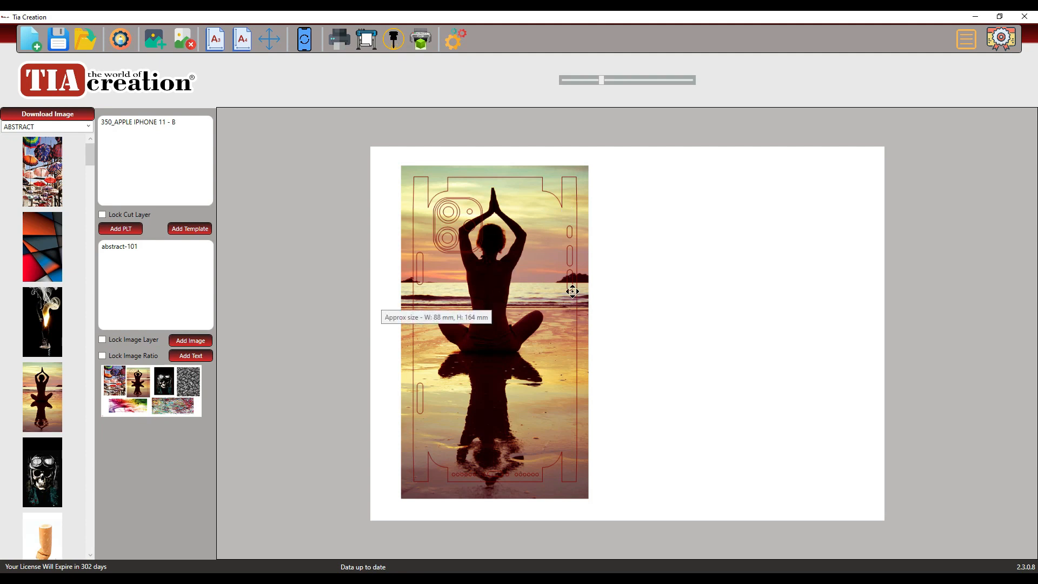
- Check the cut preview of the iPhone 11 - B skin with the yoga silhouette image
right_click(491, 291)
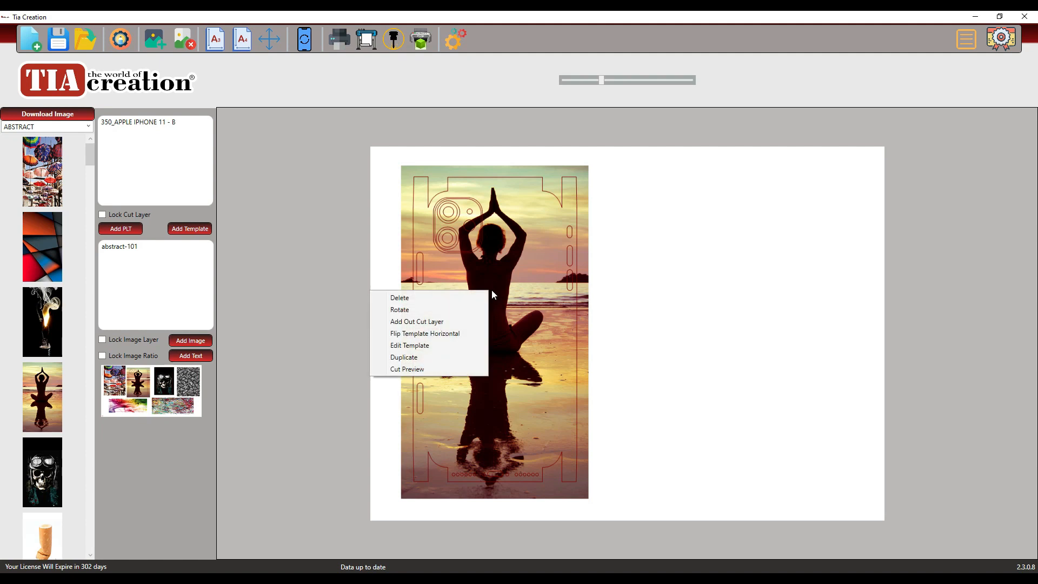
click(413, 368)
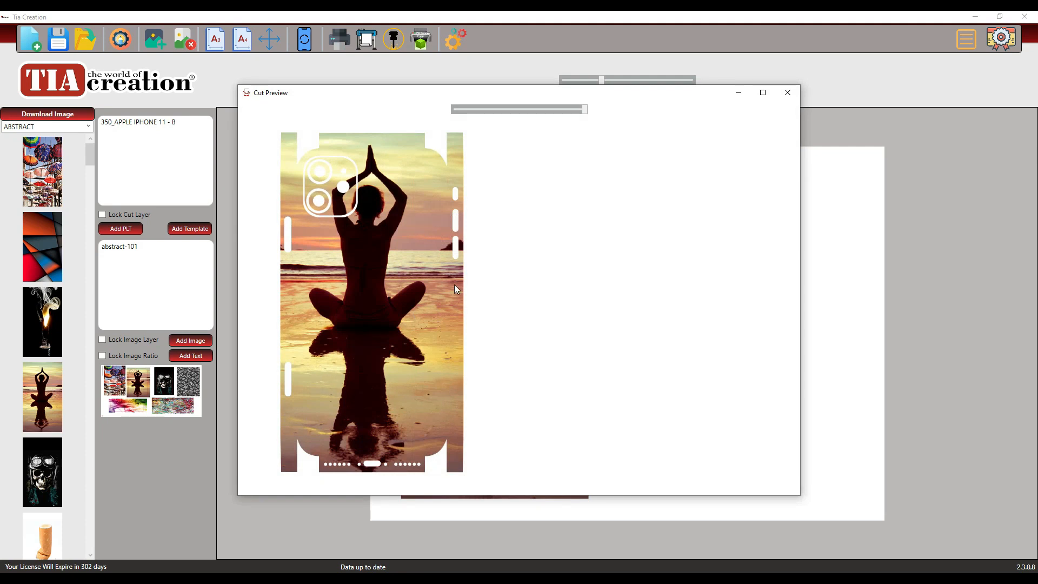
click(788, 92)
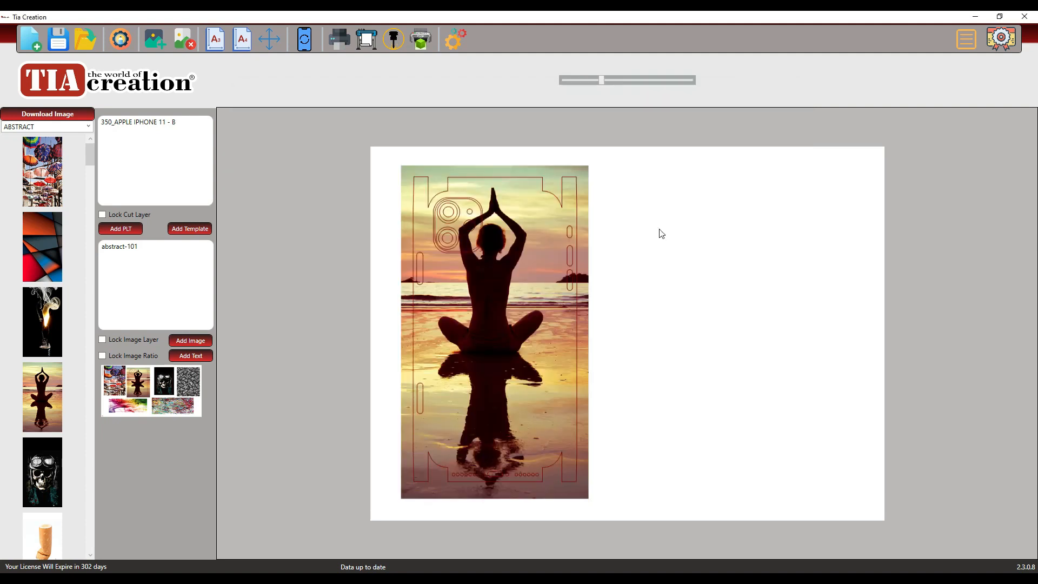
- Duplicate the iPhone 11 - B template and move the copy onto the empty right half of the canvas
right_click(472, 339)
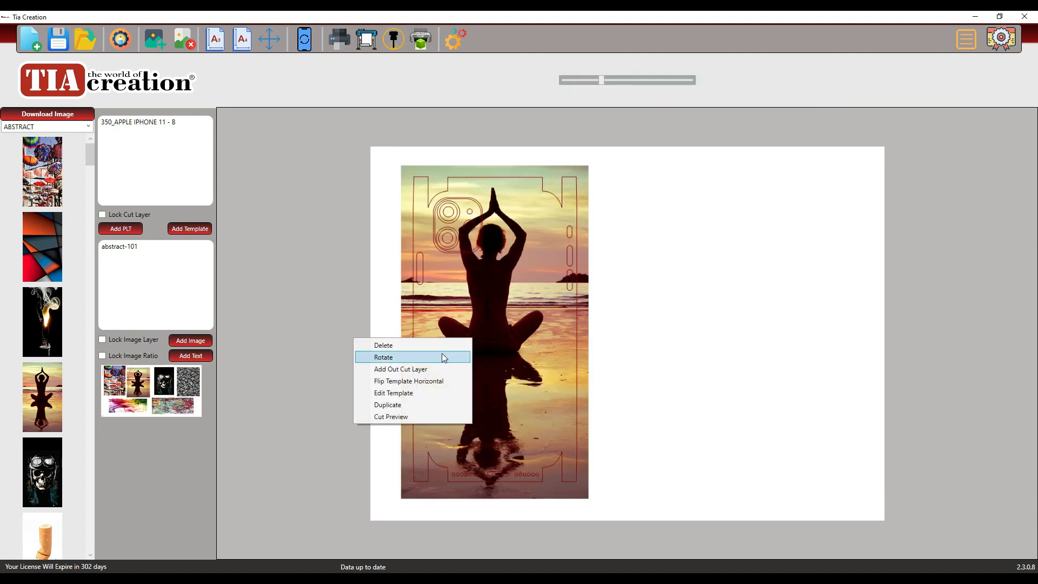
click(423, 404)
drag(491, 331, 696, 338)
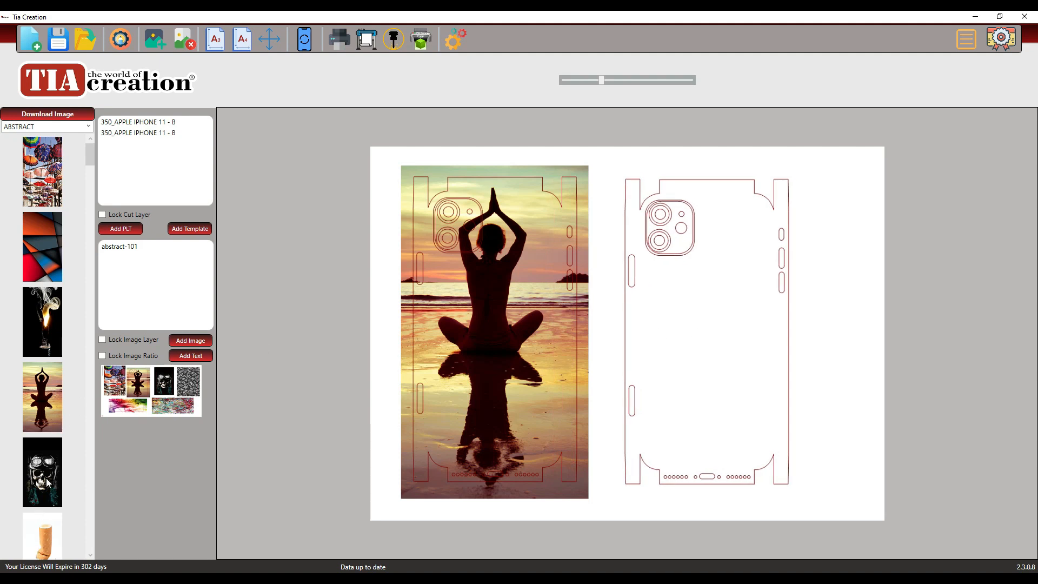
- Insert the orange and blue geometric image from ABSTRACT and resize it over the duplicated iPhone 11 - B template
click(47, 241)
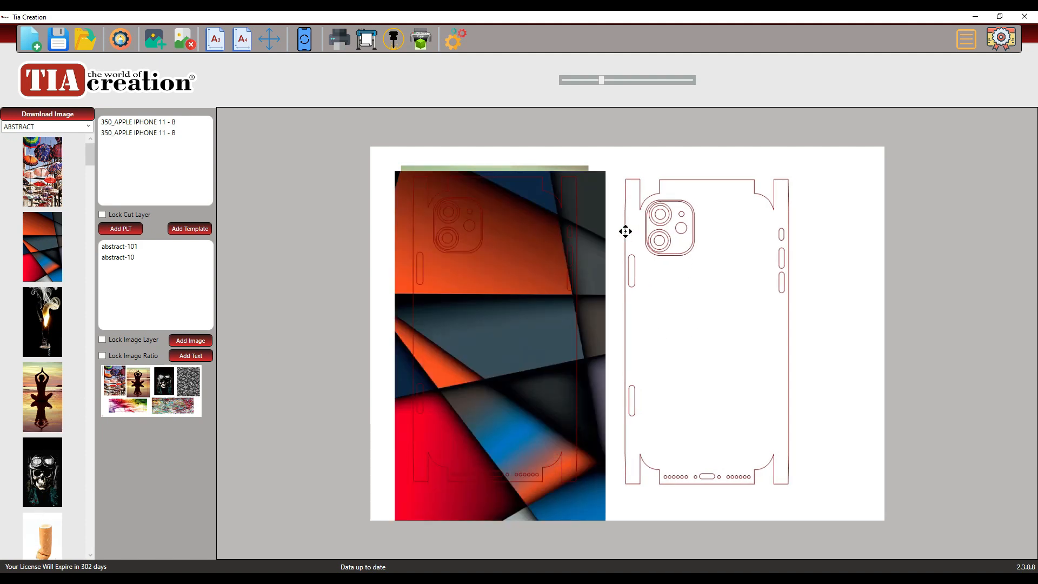
drag(578, 249, 794, 249)
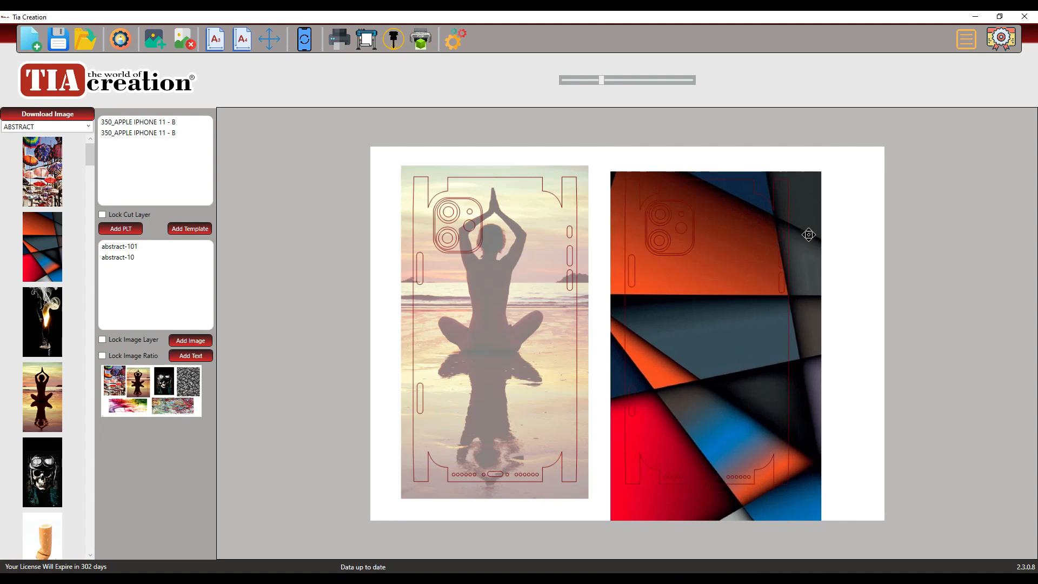
drag(820, 179, 794, 188)
drag(710, 489, 710, 496)
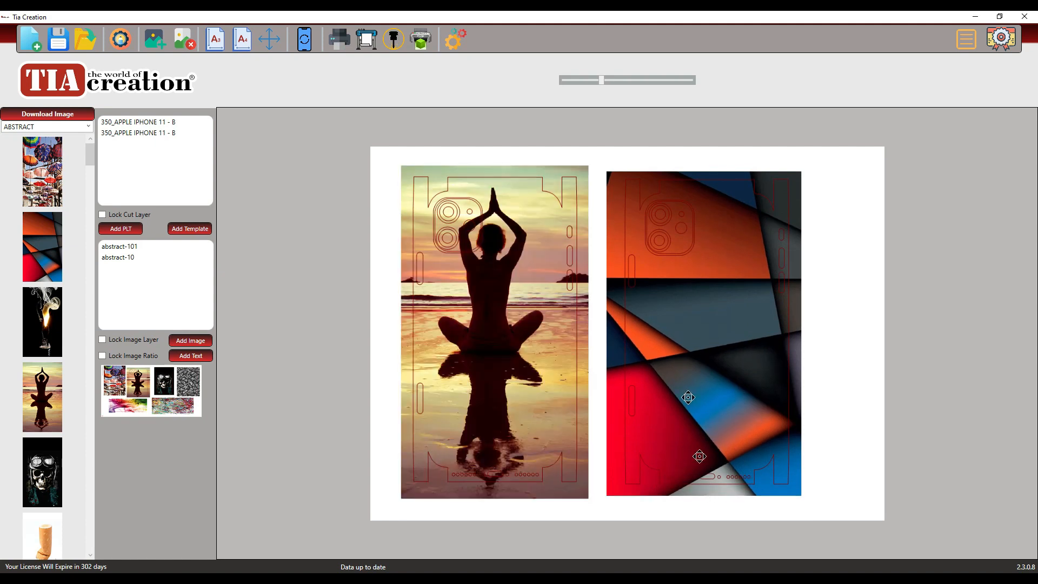
- Check the cut preview of both iPhone 11 skins on the sheet
right_click(518, 257)
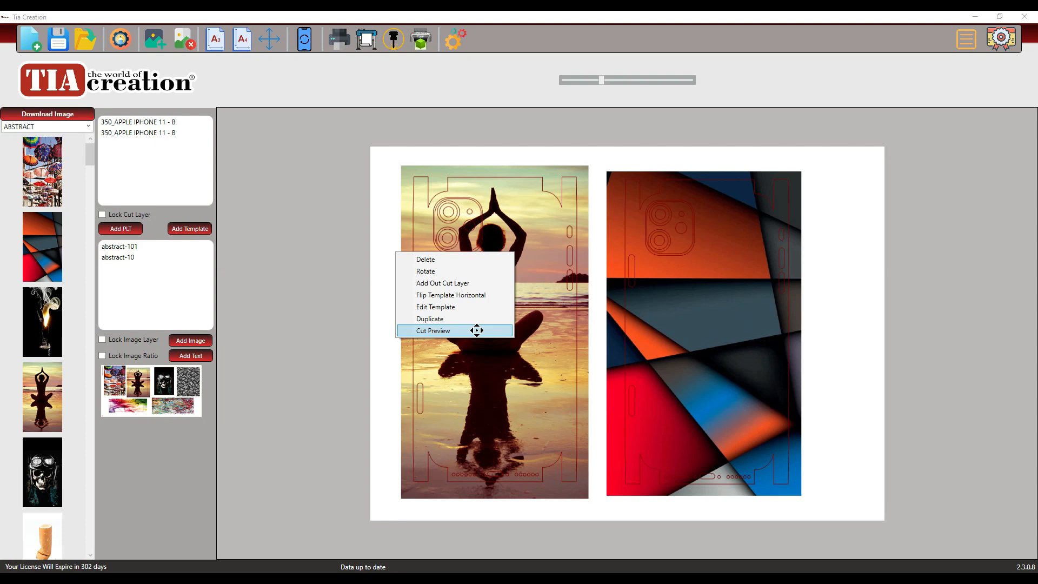
click(477, 330)
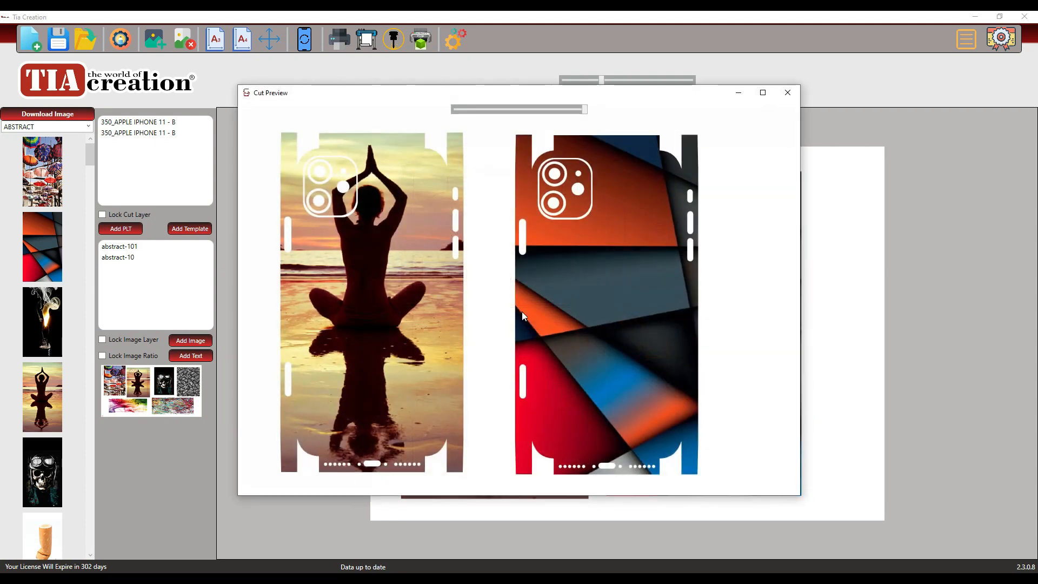
click(787, 93)
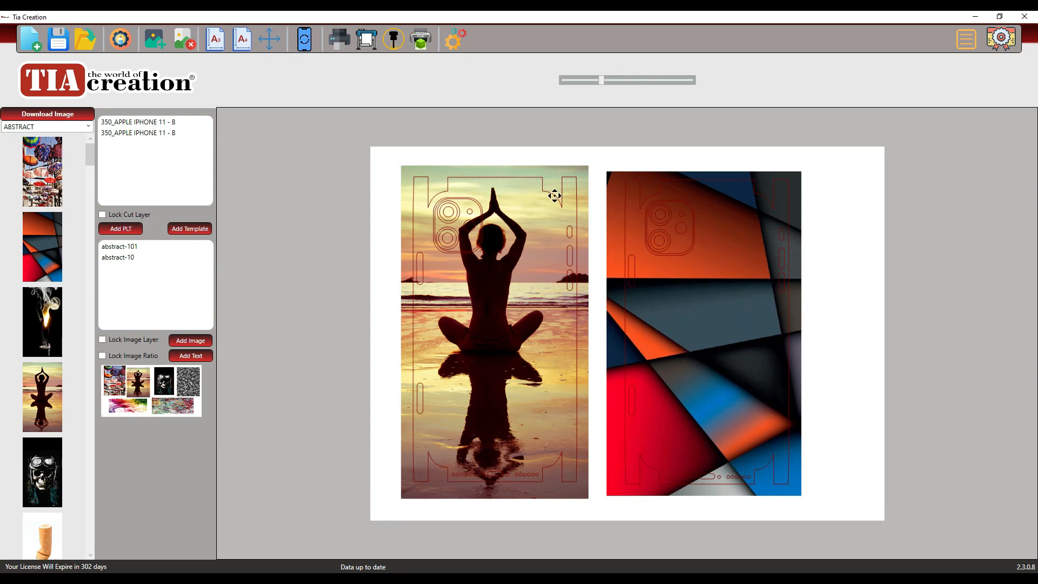
- Start a new canvas and load the saved layout with six phone skins, fitting the whole sheet in view
click(32, 40)
click(565, 336)
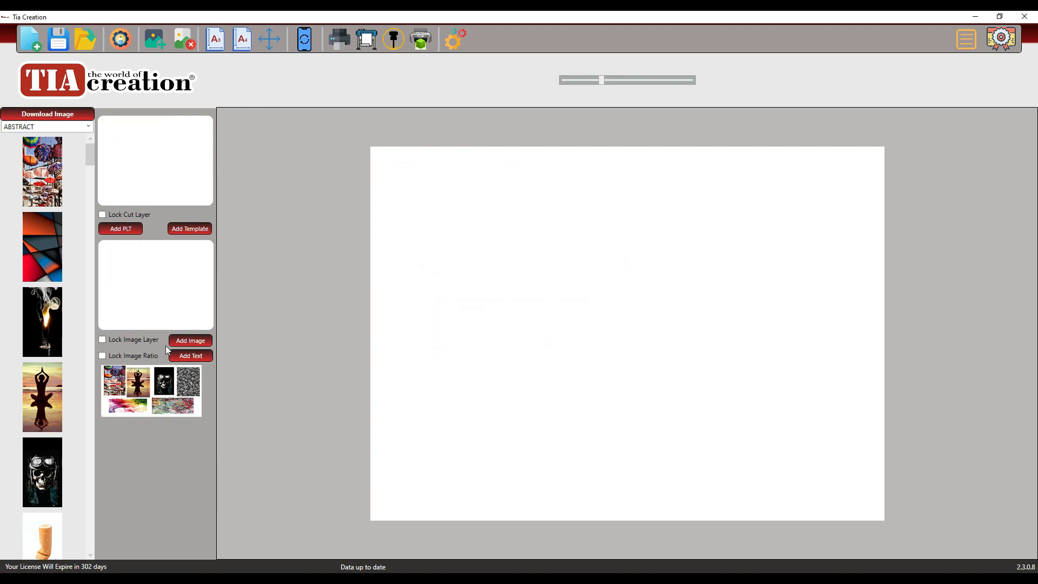
click(158, 391)
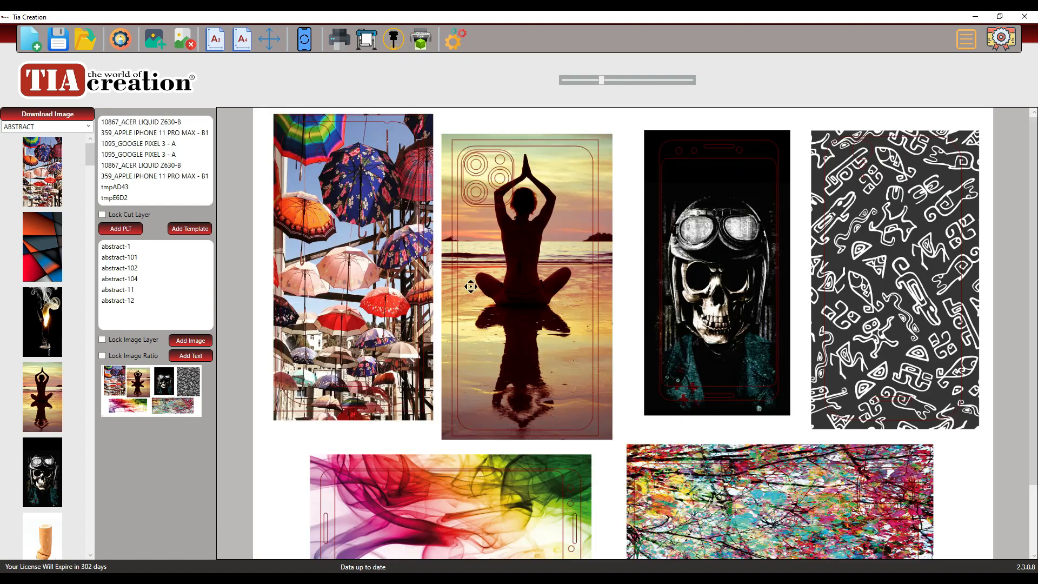
drag(601, 81, 592, 82)
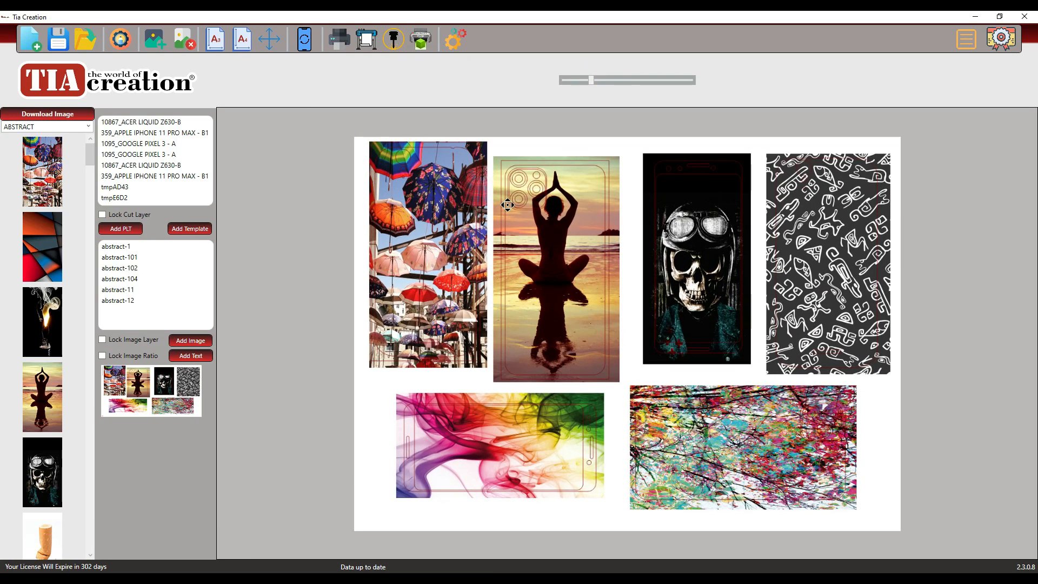
- Add an out cut layer to the selected phone templates and check the cut preview of the whole six-skin sheet
click(606, 161)
mouse_move(606, 162)
mouse_down()
mouse_move(614, 148)
mouse_move(609, 168)
mouse_up()
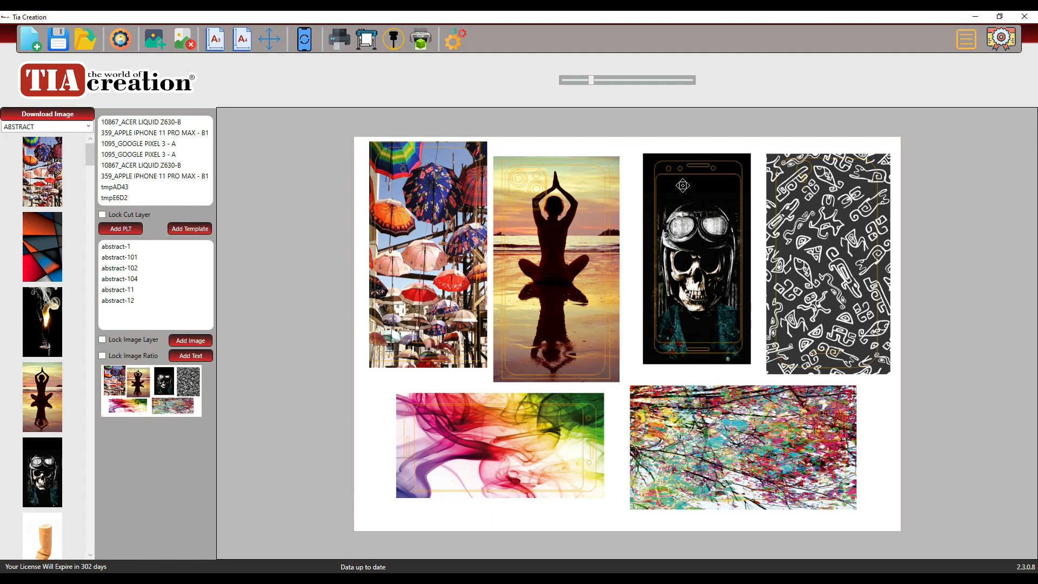
click(683, 189)
right_click(562, 186)
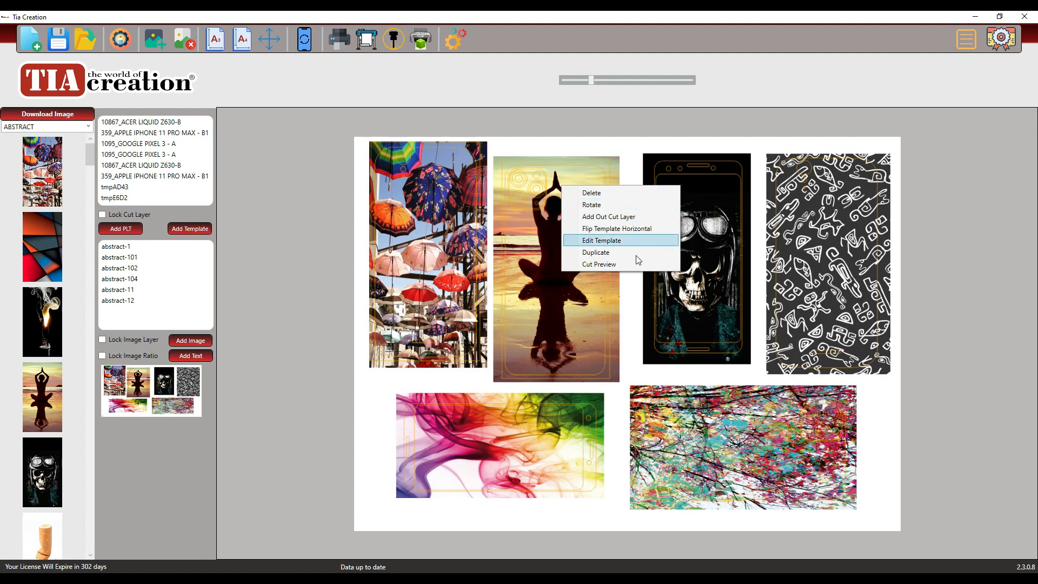
click(621, 217)
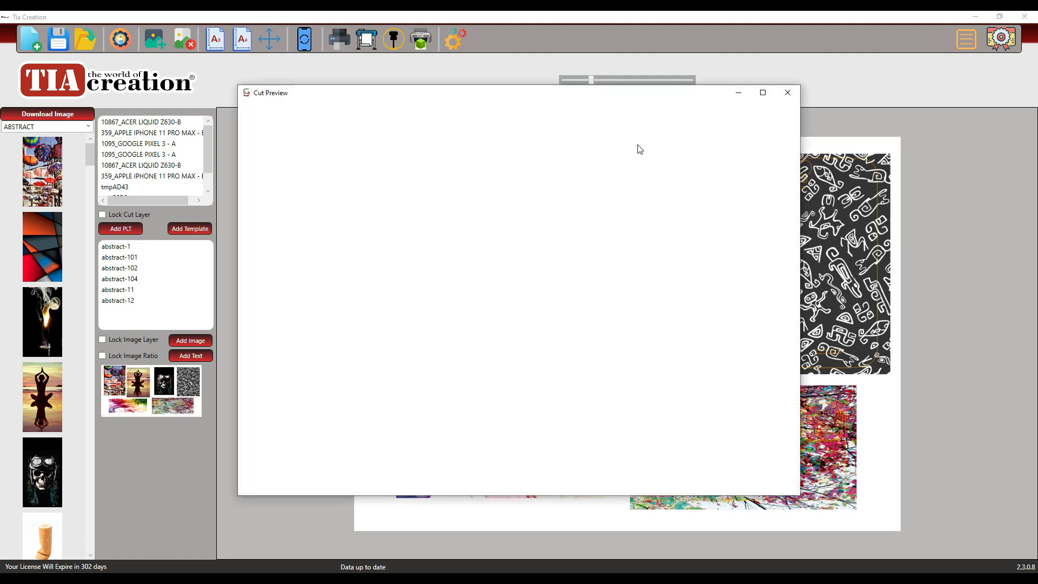
drag(584, 109, 527, 111)
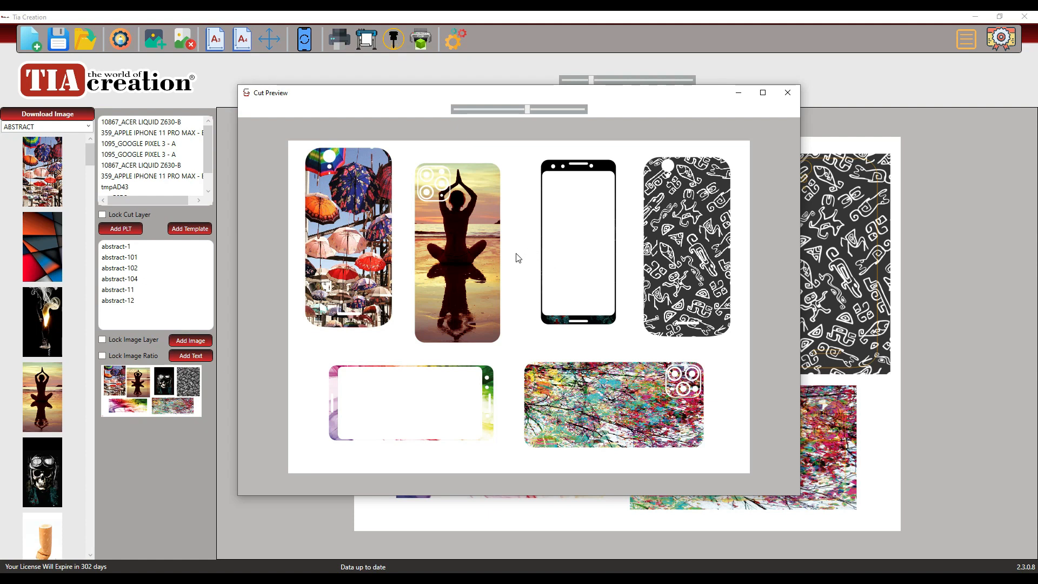
click(787, 94)
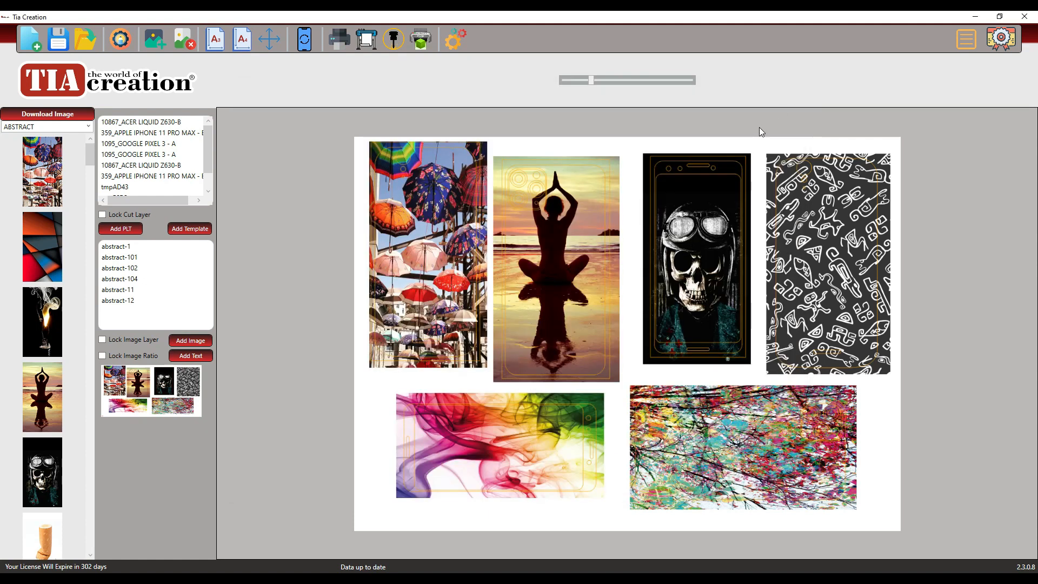
- Open the cut settings for the SKYCUT plotter and compare the USB and Wi-Fi connection types, ending on Wi-Fi
click(366, 39)
click(505, 291)
click(555, 290)
click(509, 291)
click(556, 292)
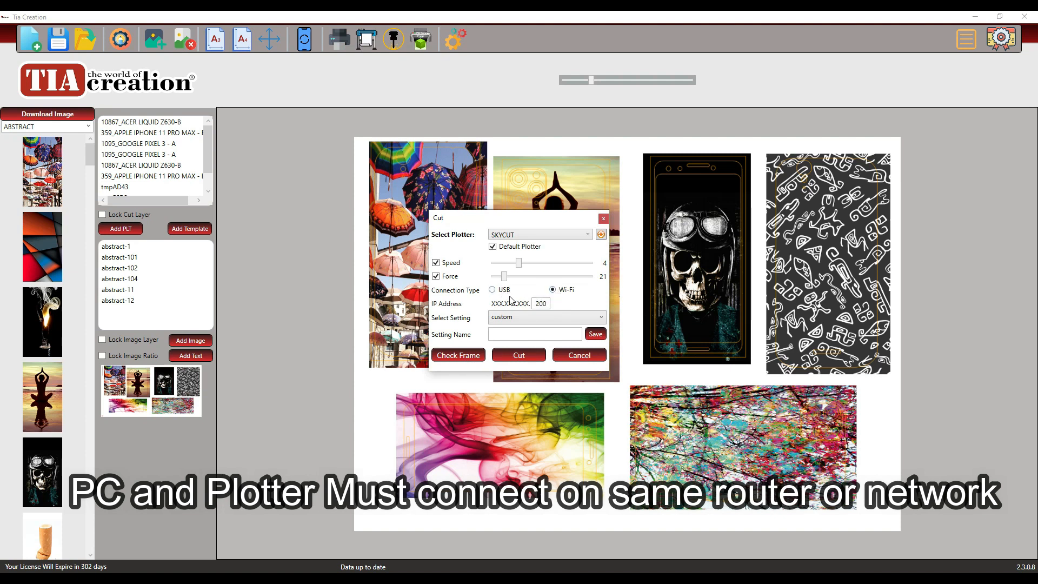
- Examine the saved cut settings for the SKYCUT plotter, choose custom, and cancel without cutting
click(551, 317)
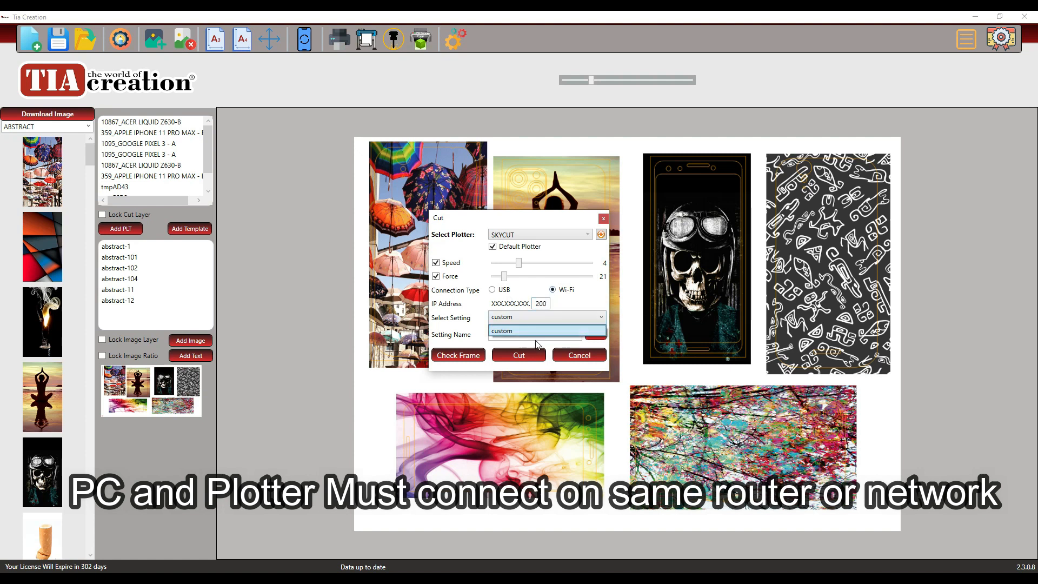
click(536, 330)
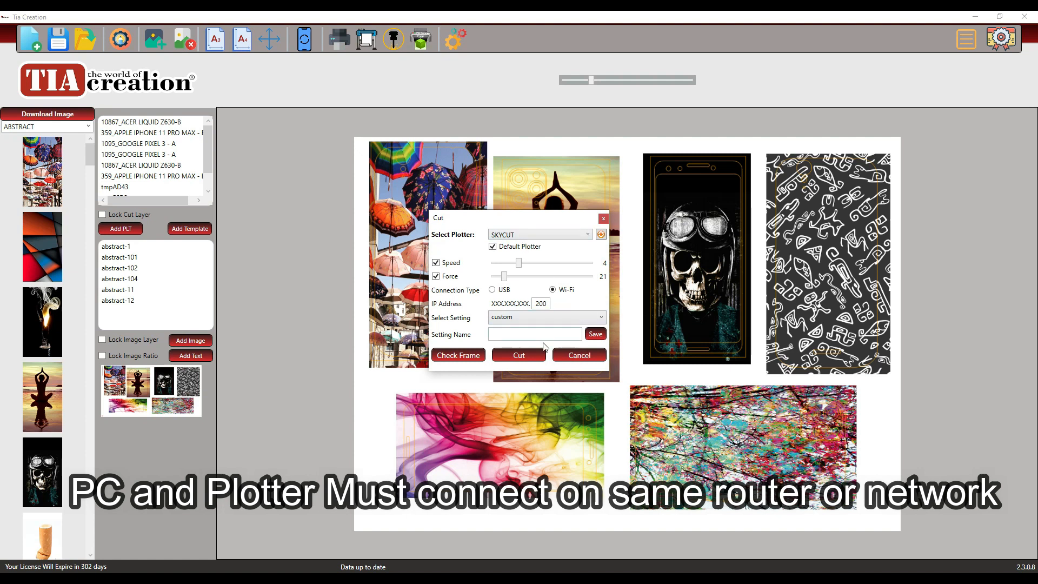
click(546, 318)
click(546, 319)
click(580, 357)
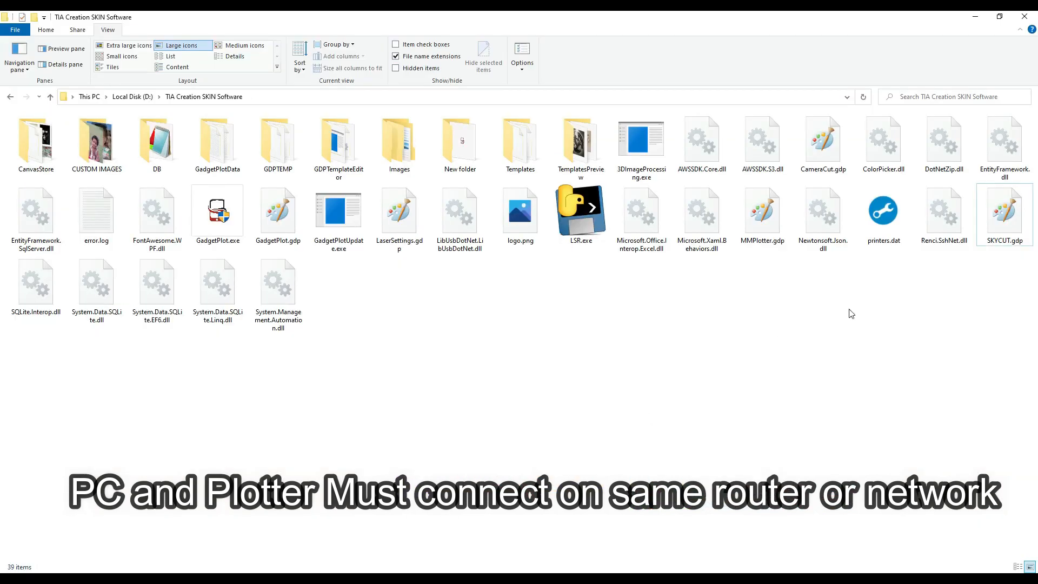
- Switch to File Explorer and locate the SKYCUT.gdp file in the TIA Creation SKIN Software folder
click(1003, 214)
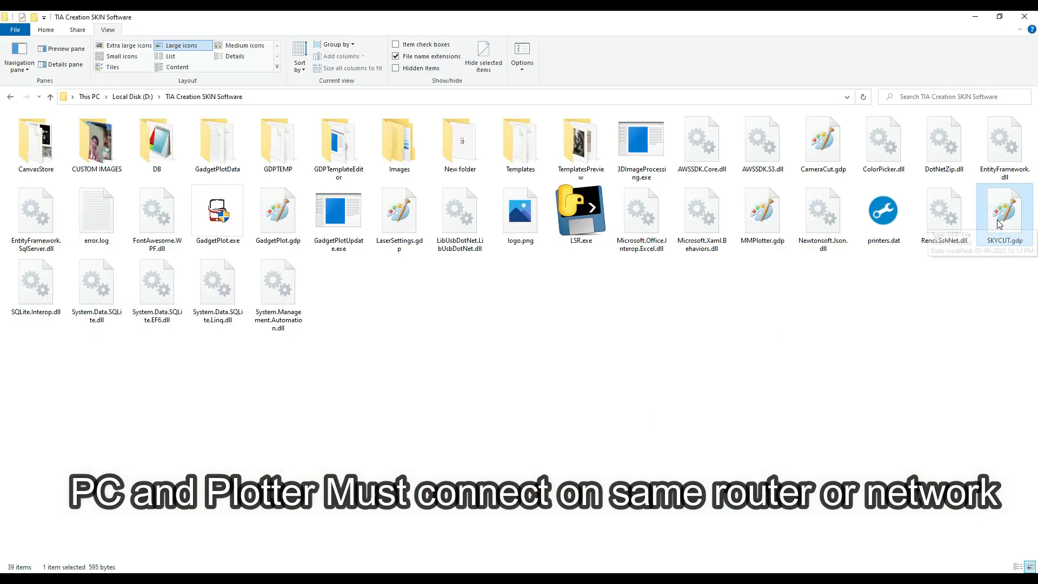
click(958, 306)
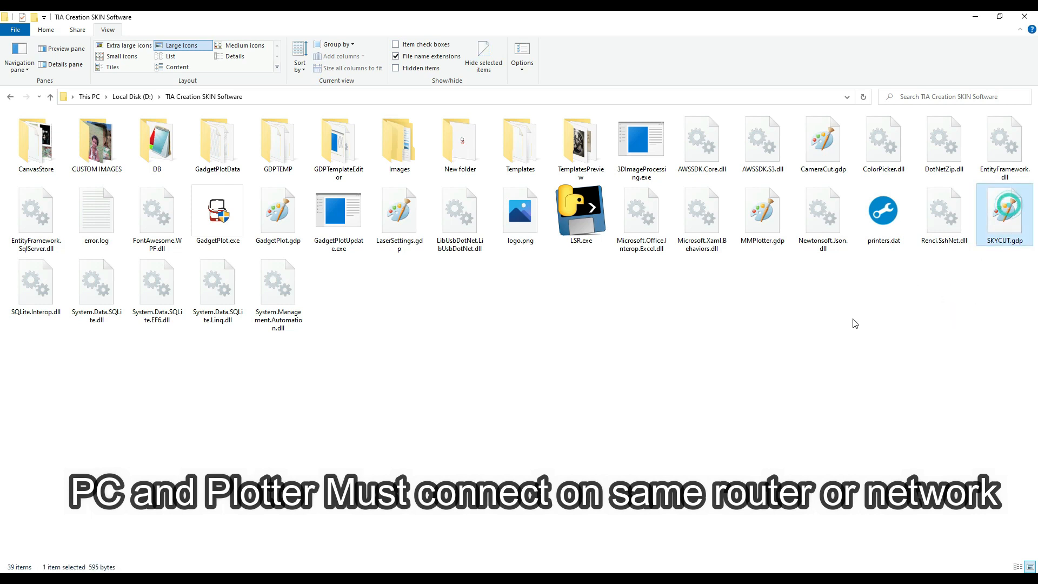
click(1017, 215)
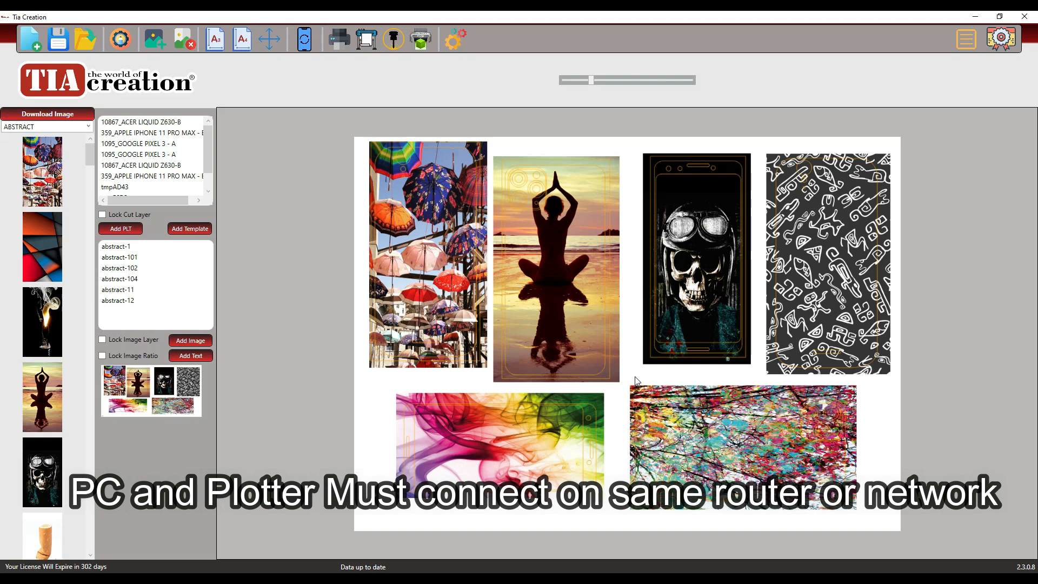
- Switch back to Tia Creation, review the setting name option in the cut settings, and cancel without cutting
click(366, 40)
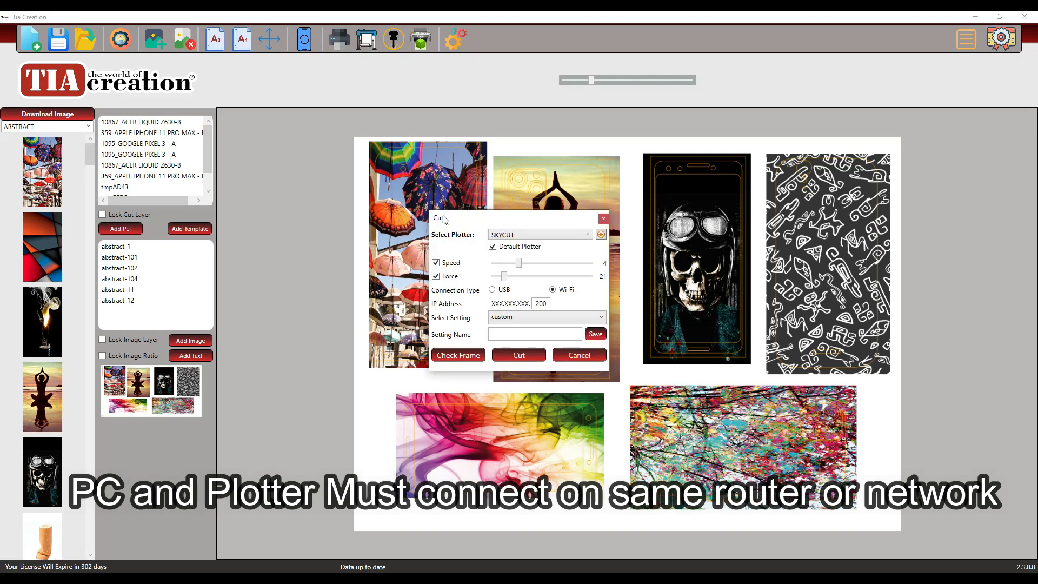
click(527, 334)
click(579, 355)
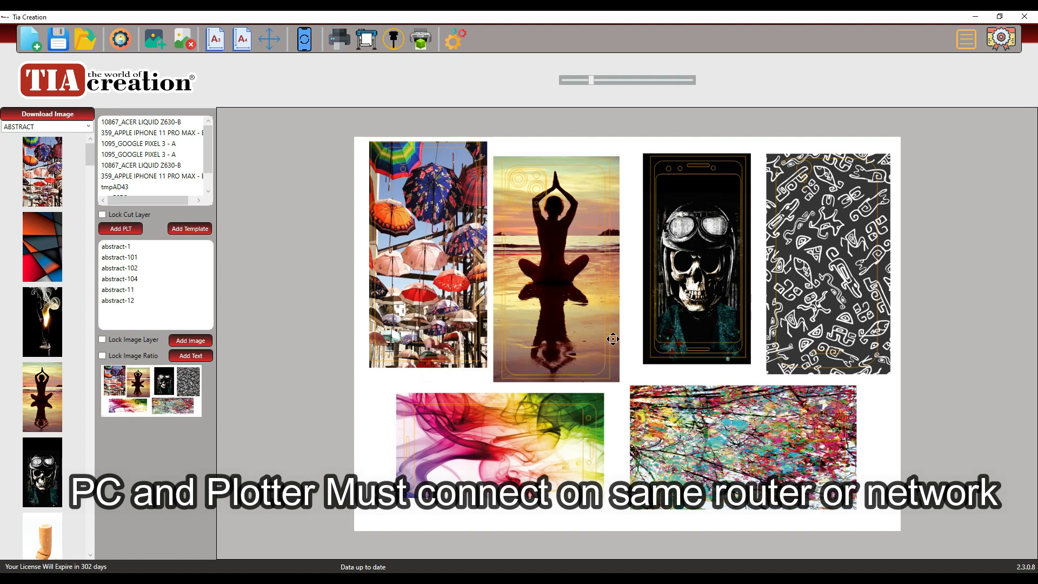